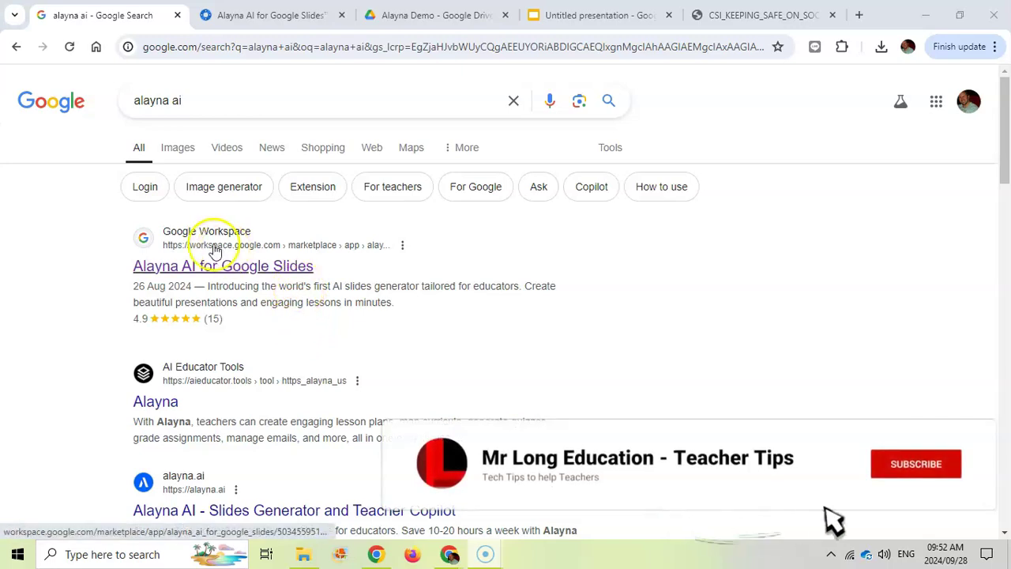
Open the Google Workspace Marketplace listing for Alayna AI for Google Slides and check its installation status
{"action": "left_click", "coordinate": [285, 19]}
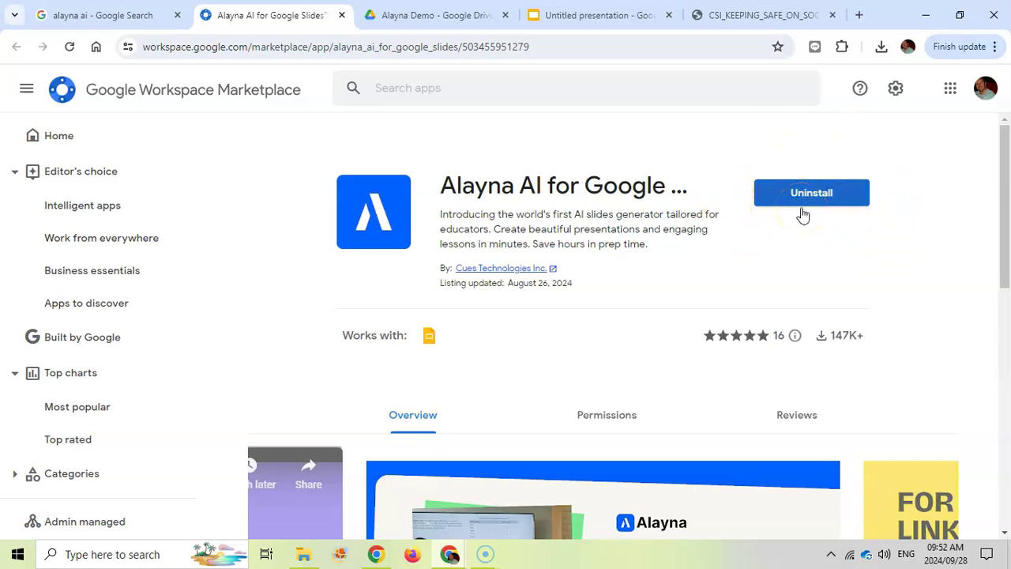
{"action": "left_click", "coordinate": [774, 204]}
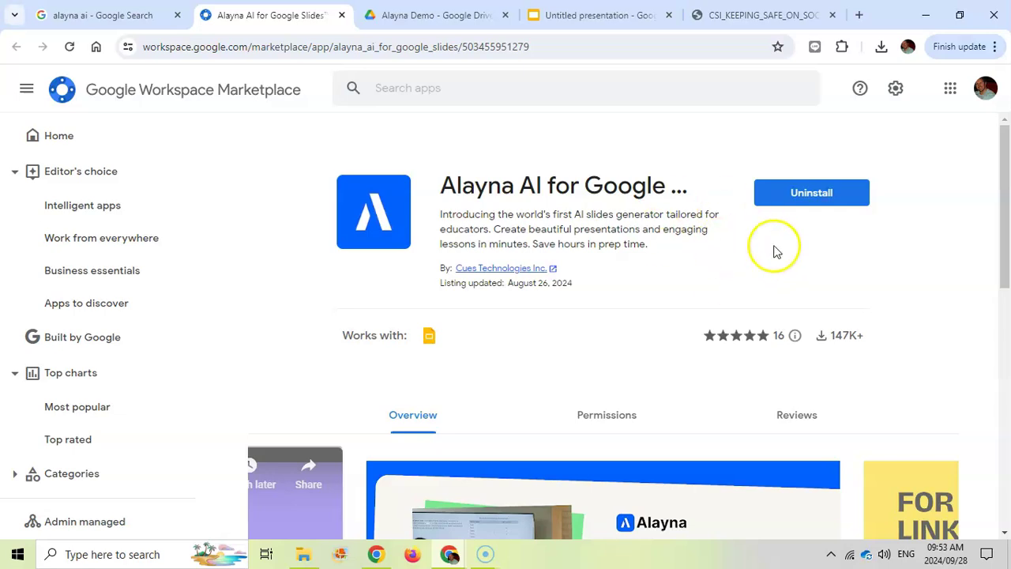
Switch to the untitled Google Slides presentation and start creating a new presentation with the Alayna AI add-on
{"action": "left_click", "coordinate": [589, 16]}
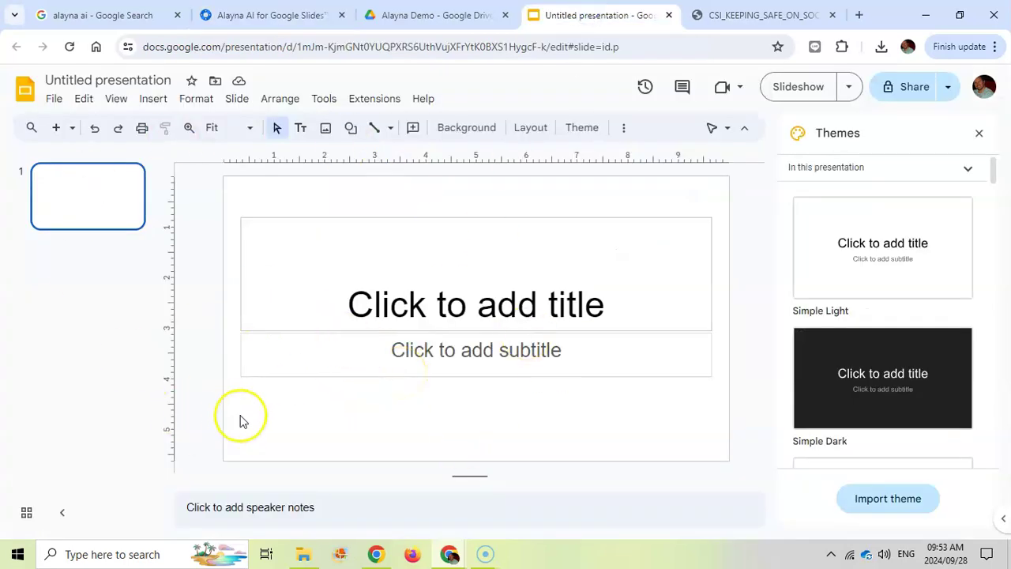
{"action": "left_click", "coordinate": [379, 105]}
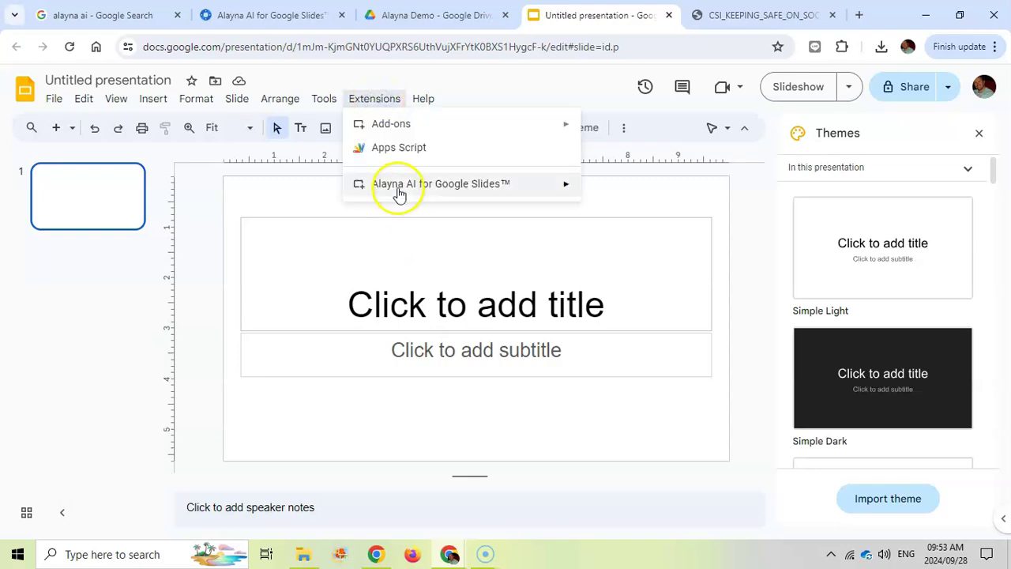
{"action": "mouse_move", "coordinate": [397, 192]}
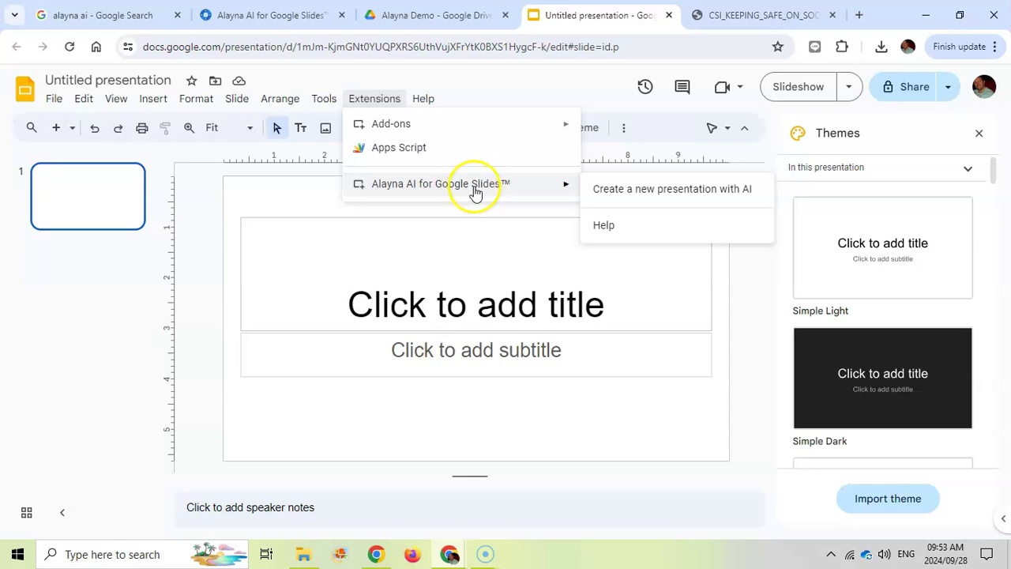
{"action": "left_click", "coordinate": [628, 193]}
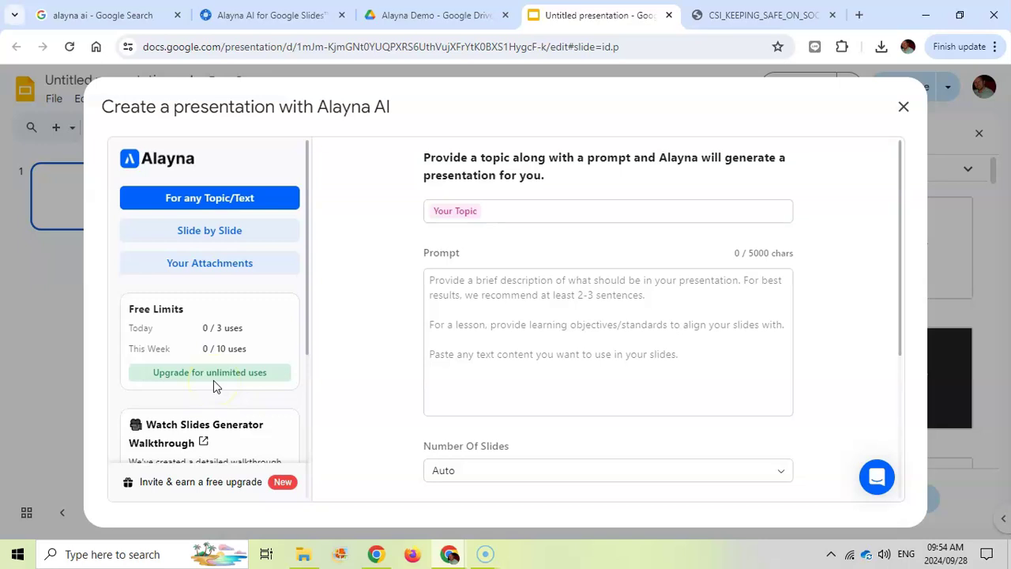
Set the topic to "The Picture of Dorian Gray" and prompt for a lesson on three major themes plus essay hints for high school students
{"action": "left_click", "coordinate": [514, 215]}
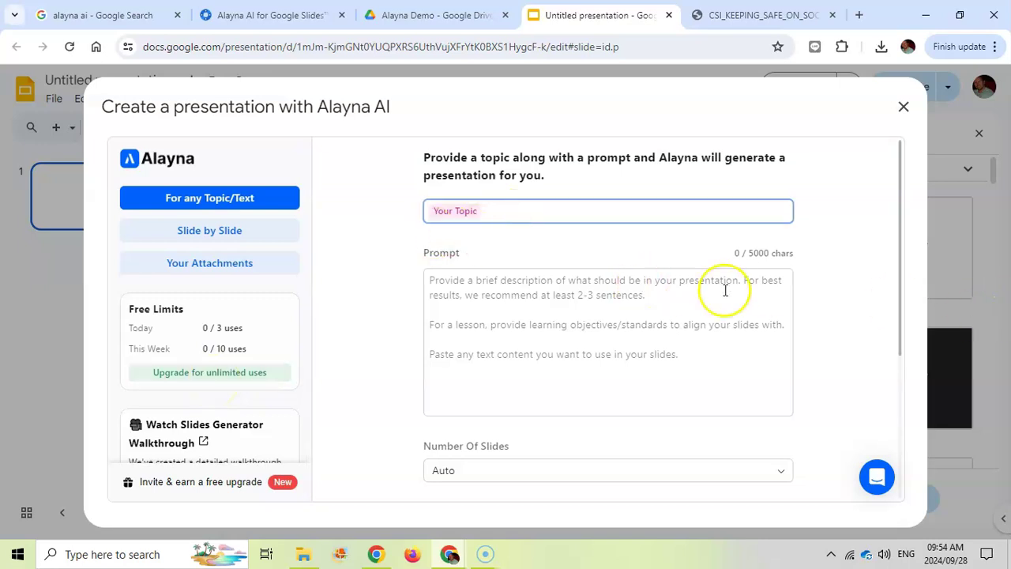
{"action": "type", "text": "Do"}
{"action": "key", "text": "ctrl+a"}
{"action": "type", "text": "The Picture of Dorian Gray"}
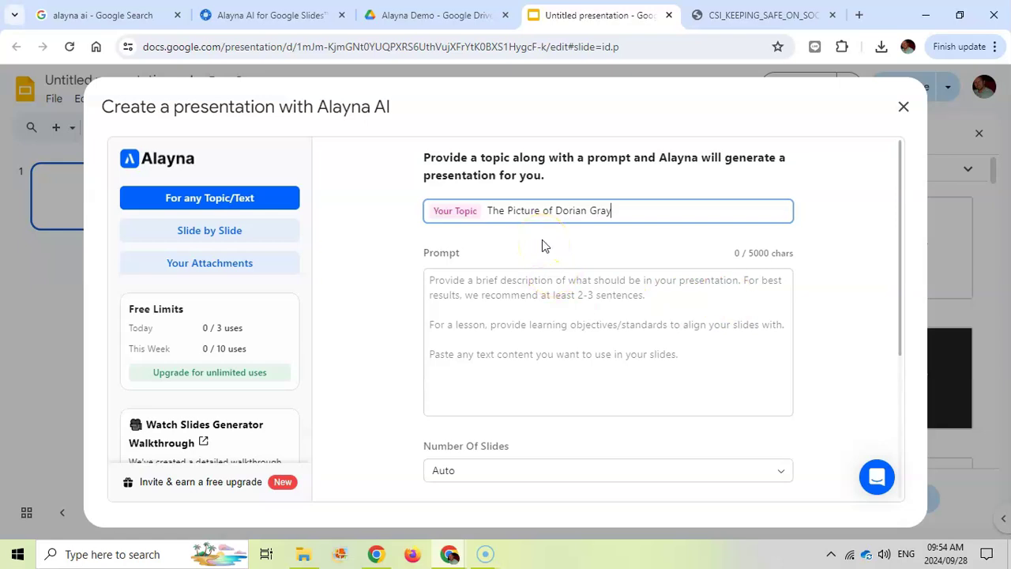
{"action": "left_click", "coordinate": [428, 281]}
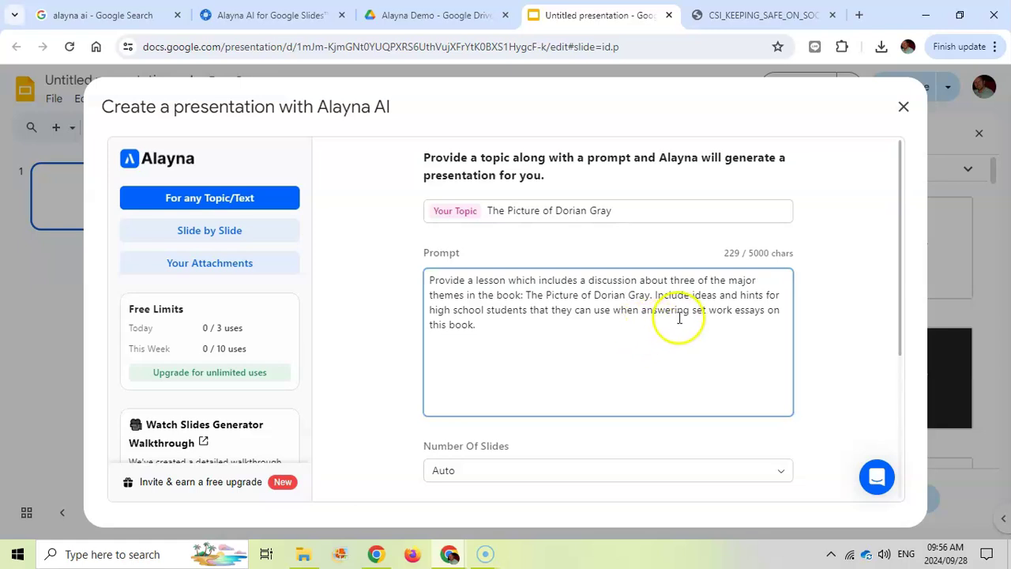
Keep the number of slides on Auto and set the target grade level to 12
{"action": "scroll", "coordinate": [644, 284], "scroll_direction": "down", "scroll_amount": 1}
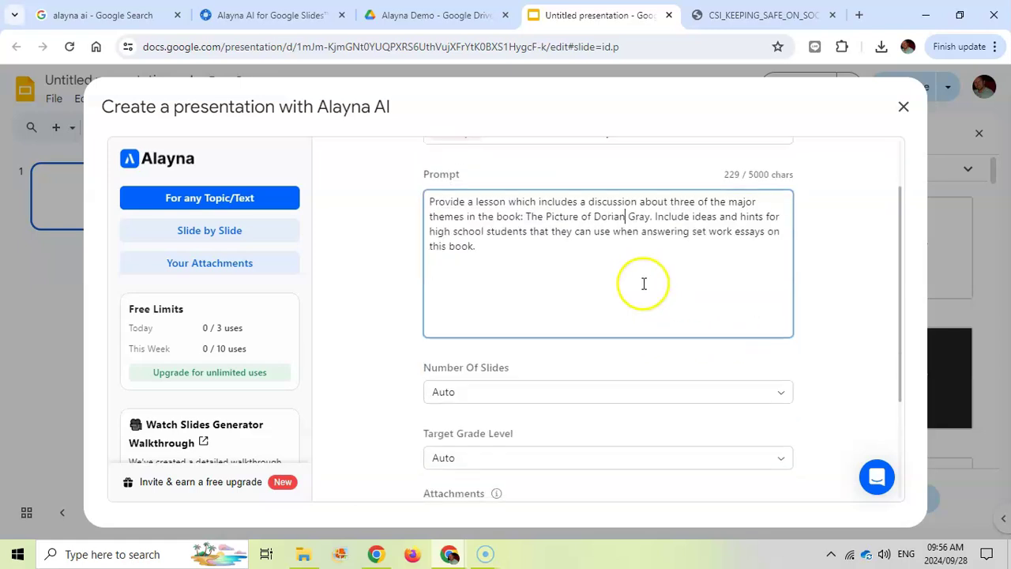
{"action": "scroll", "coordinate": [644, 283], "scroll_direction": "down", "scroll_amount": 2}
{"action": "left_click", "coordinate": [780, 249]}
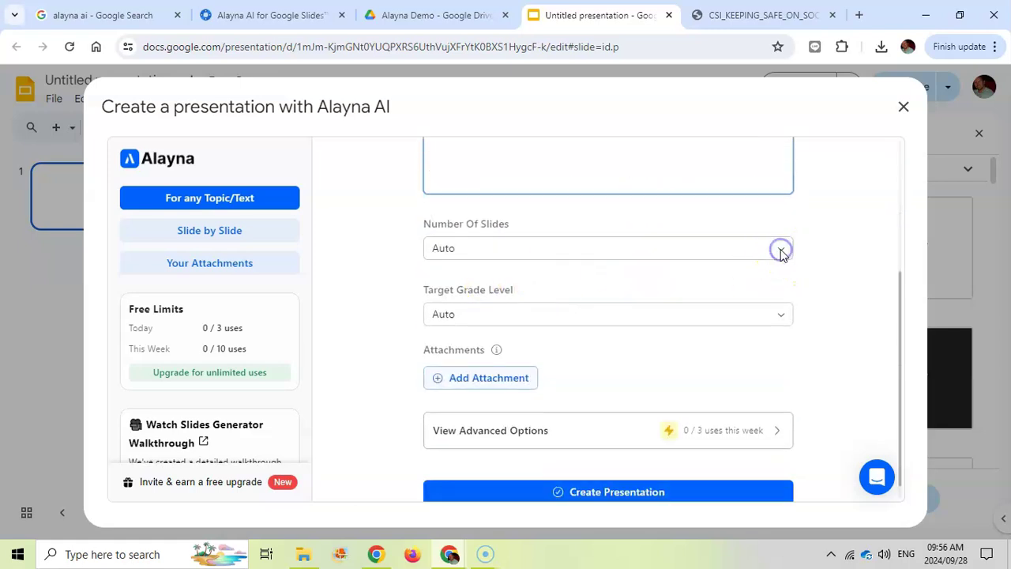
{"action": "left_click", "coordinate": [779, 251]}
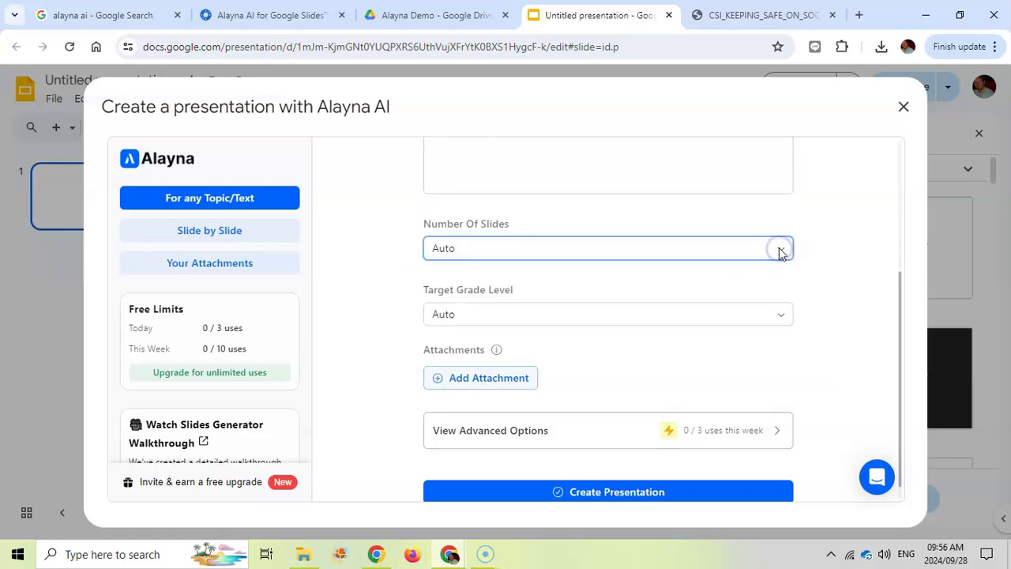
{"action": "left_click", "coordinate": [779, 314]}
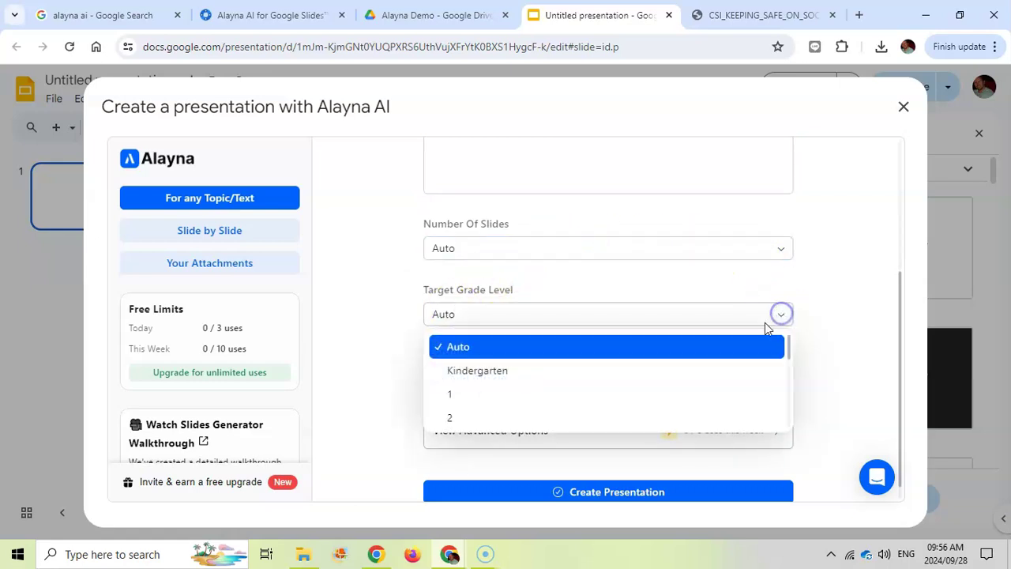
{"action": "scroll", "coordinate": [634, 356], "scroll_direction": "down", "scroll_amount": 3}
{"action": "scroll", "coordinate": [624, 356], "scroll_direction": "down", "scroll_amount": 2}
{"action": "left_click", "coordinate": [500, 413]}
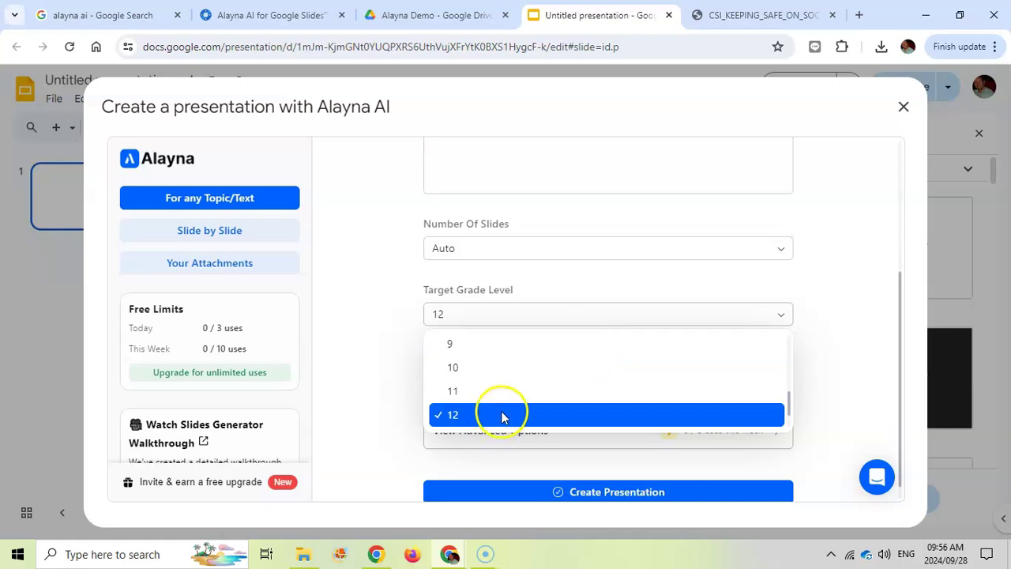
{"action": "scroll", "coordinate": [501, 399], "scroll_direction": "down", "scroll_amount": 1}
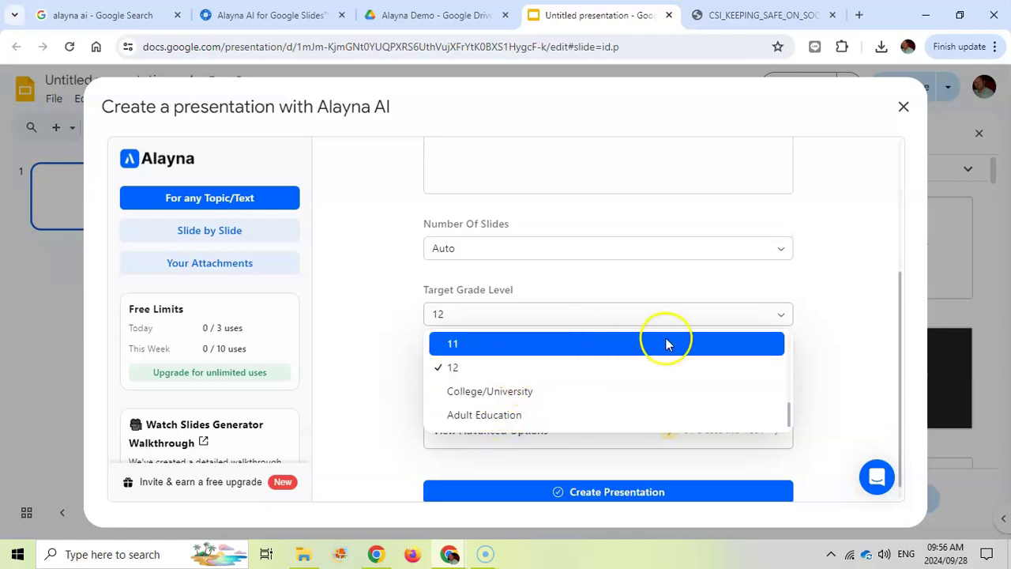
{"action": "left_click", "coordinate": [806, 330]}
Expand the advanced options and turn on AI Generated Images and Speaker Notes
{"action": "left_click", "coordinate": [501, 411]}
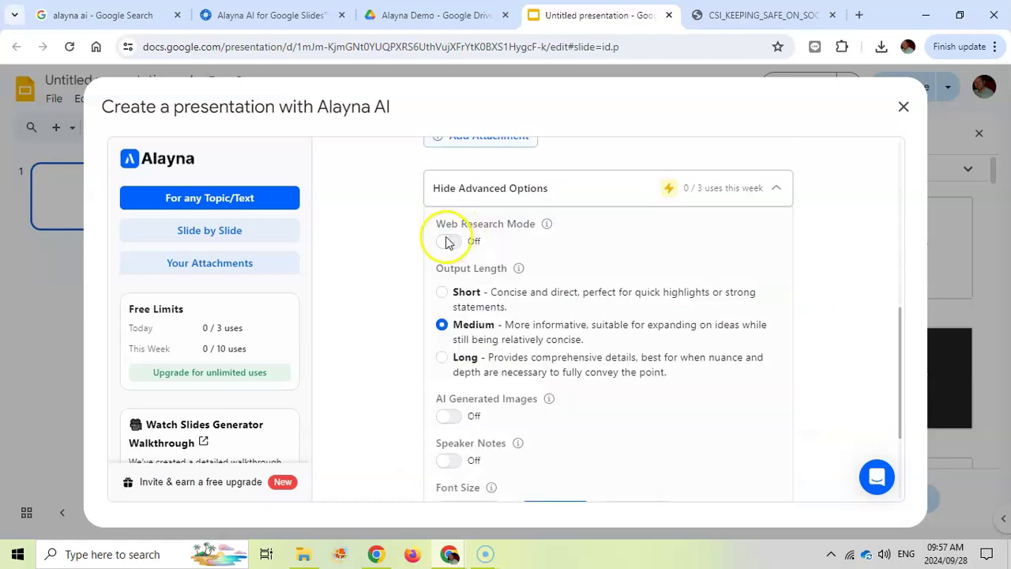
{"action": "mouse_move", "coordinate": [549, 226]}
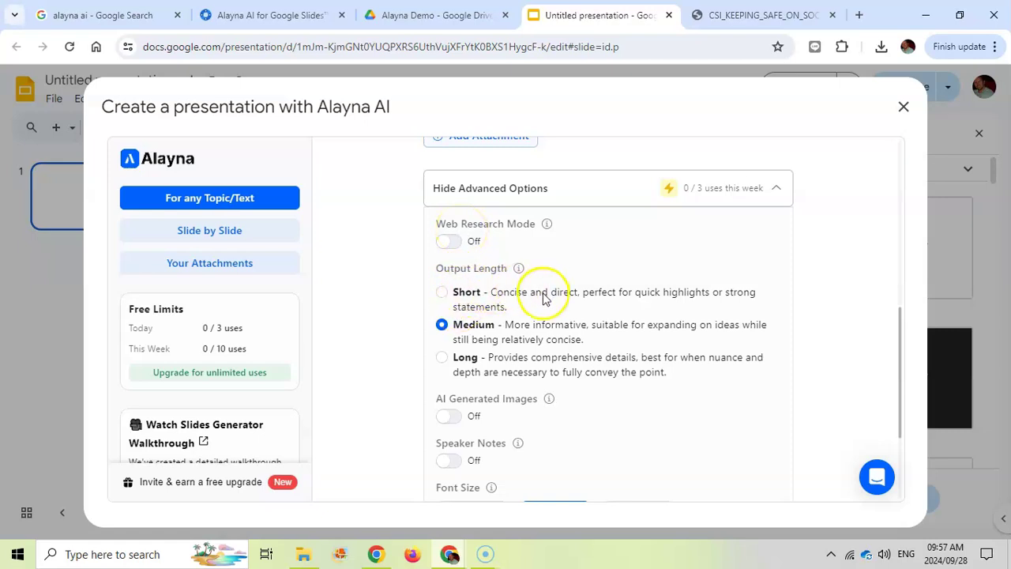
{"action": "scroll", "coordinate": [560, 382], "scroll_direction": "down", "scroll_amount": 1}
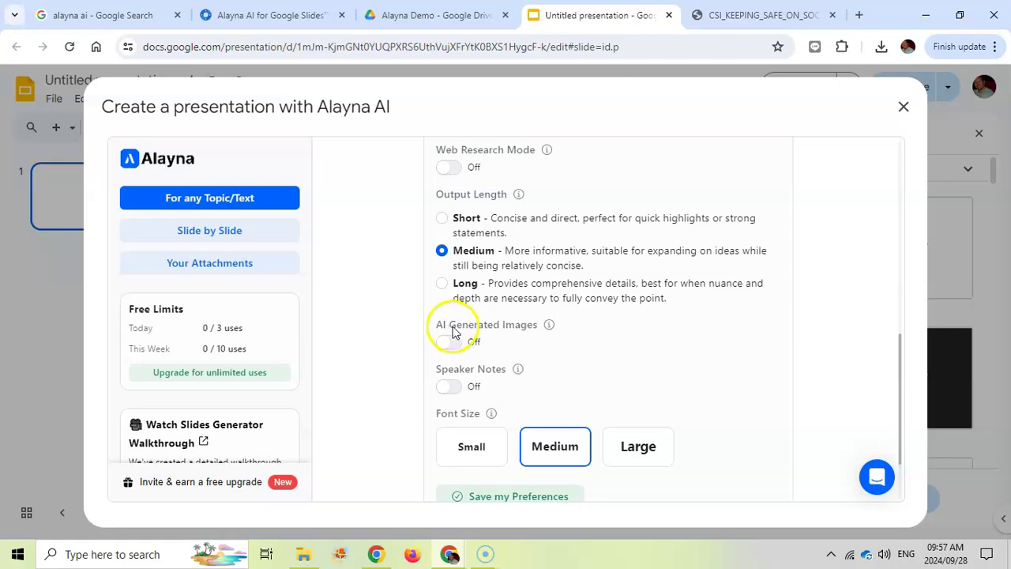
{"action": "mouse_move", "coordinate": [549, 330]}
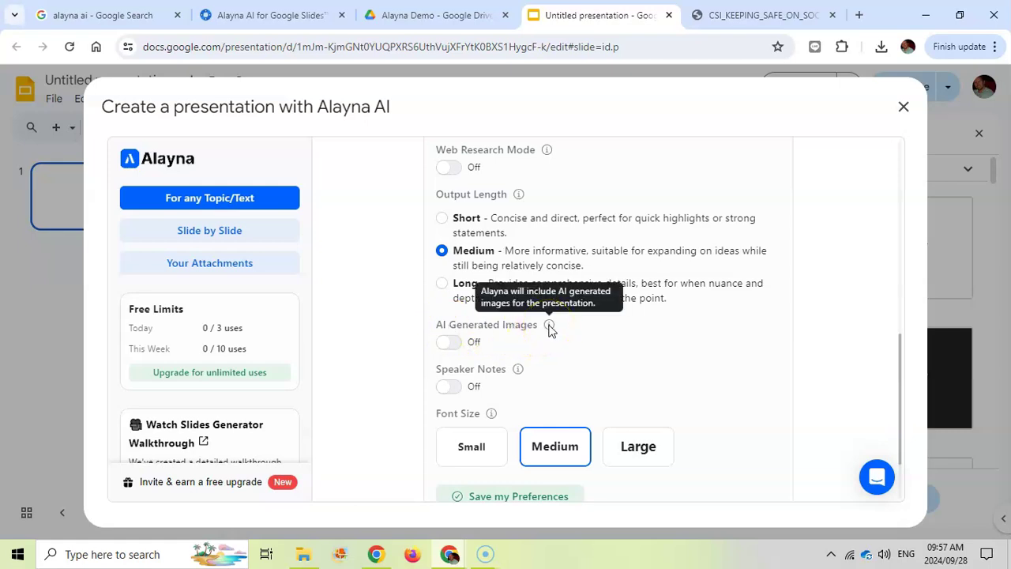
{"action": "left_click", "coordinate": [454, 345]}
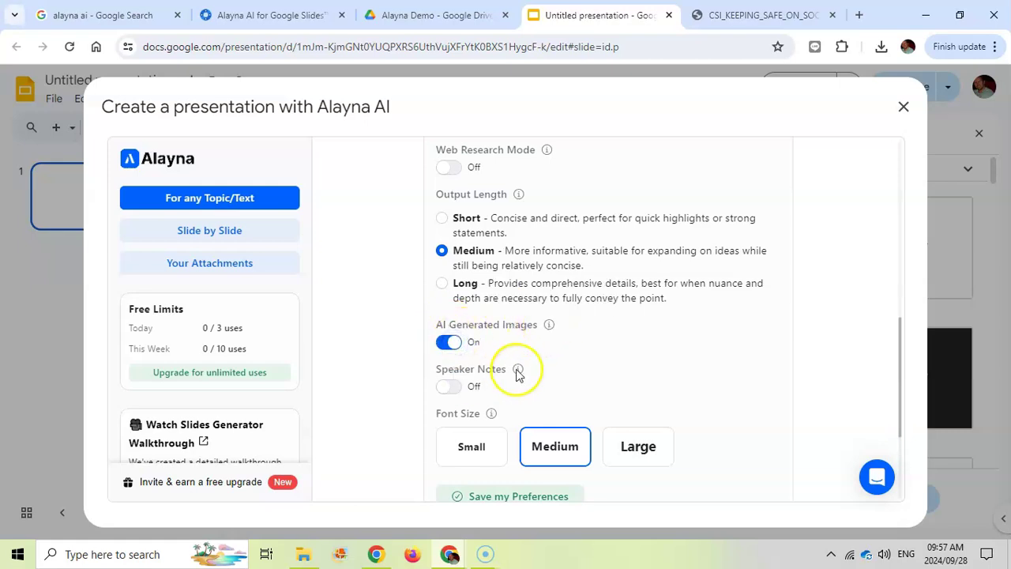
{"action": "mouse_move", "coordinate": [517, 371]}
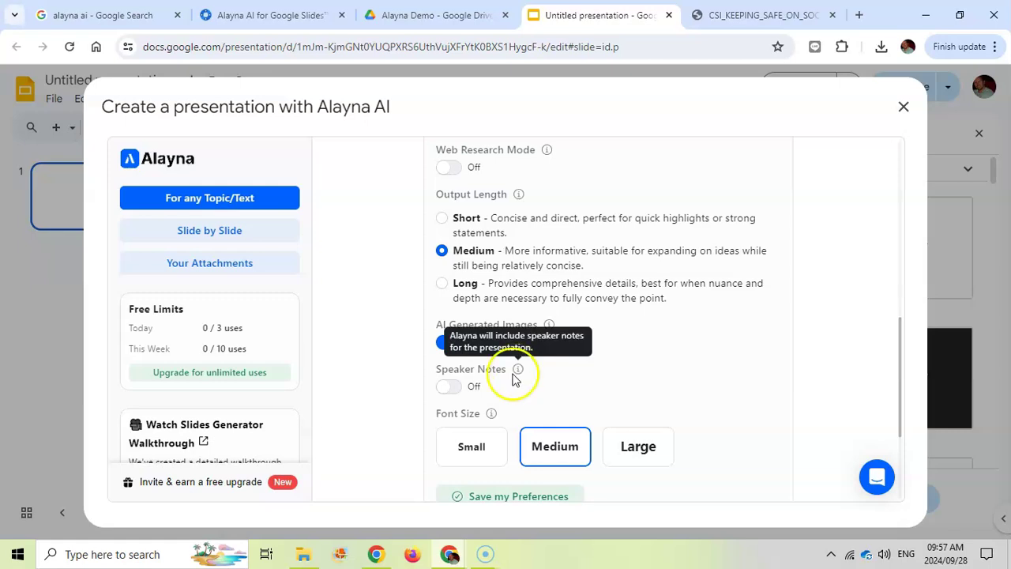
{"action": "left_click", "coordinate": [453, 388]}
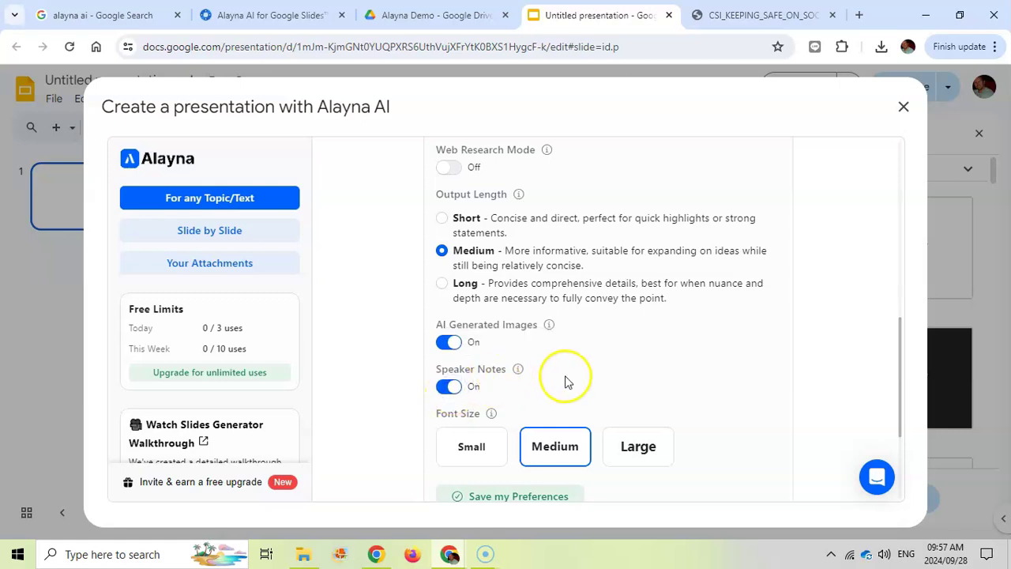
Continue to theme selection, choose the Learning Lab theme and generate the presentation
{"action": "scroll", "coordinate": [545, 371], "scroll_direction": "down", "scroll_amount": 1}
{"action": "scroll", "coordinate": [518, 414], "scroll_direction": "down", "scroll_amount": 1}
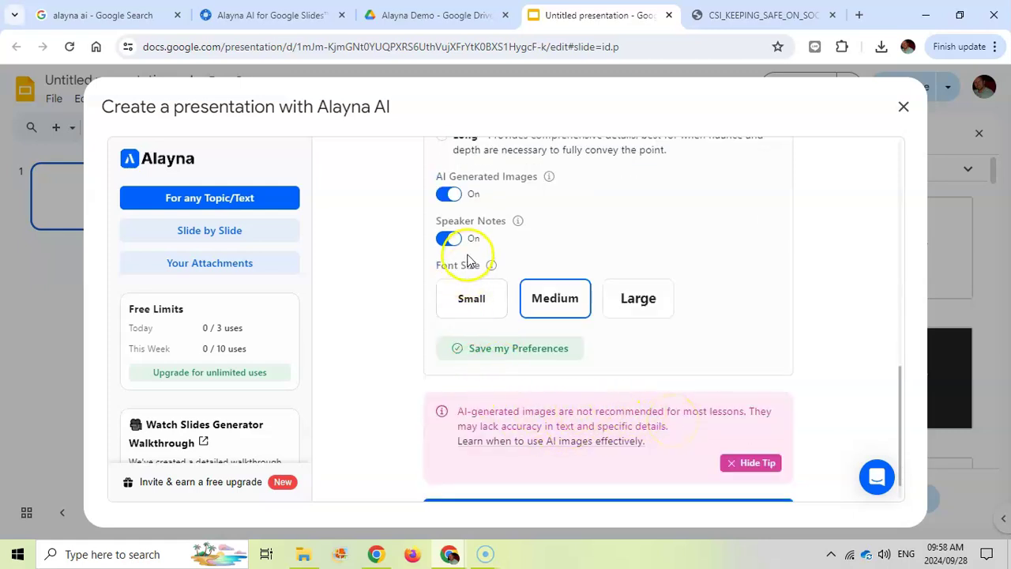
{"action": "scroll", "coordinate": [497, 309], "scroll_direction": "down", "scroll_amount": 1}
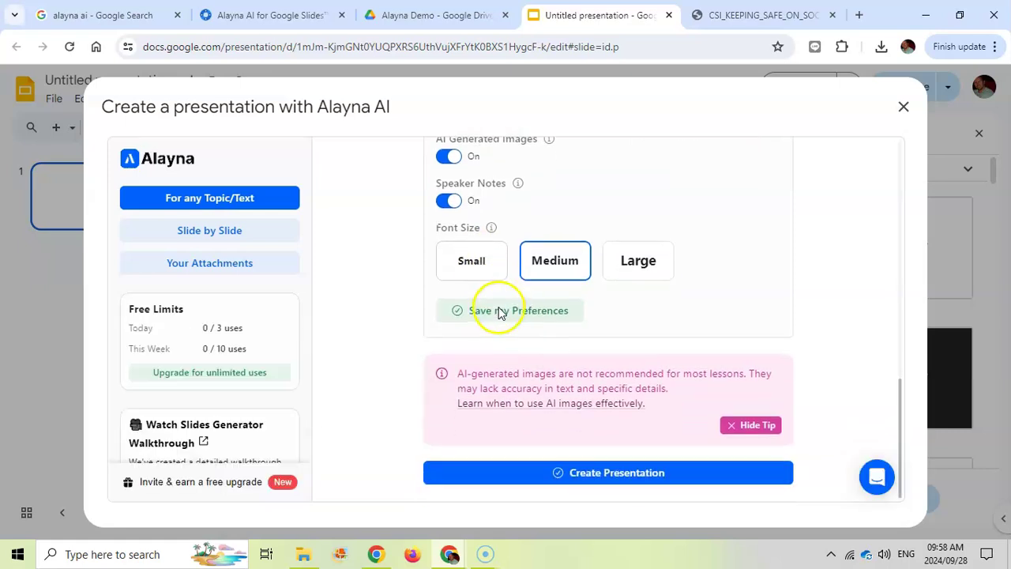
{"action": "left_click", "coordinate": [612, 472]}
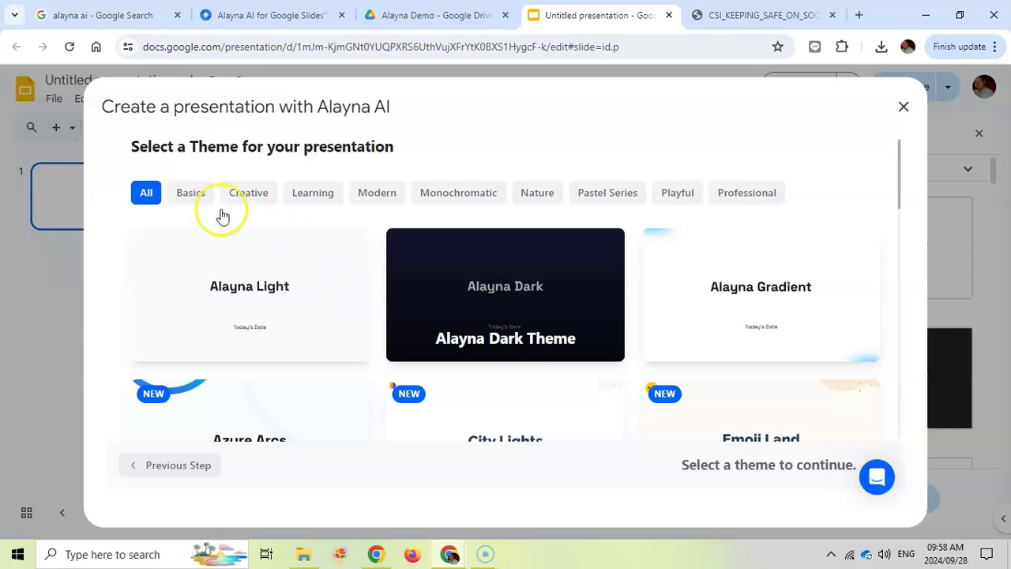
{"action": "scroll", "coordinate": [624, 332], "scroll_direction": "down", "scroll_amount": 1}
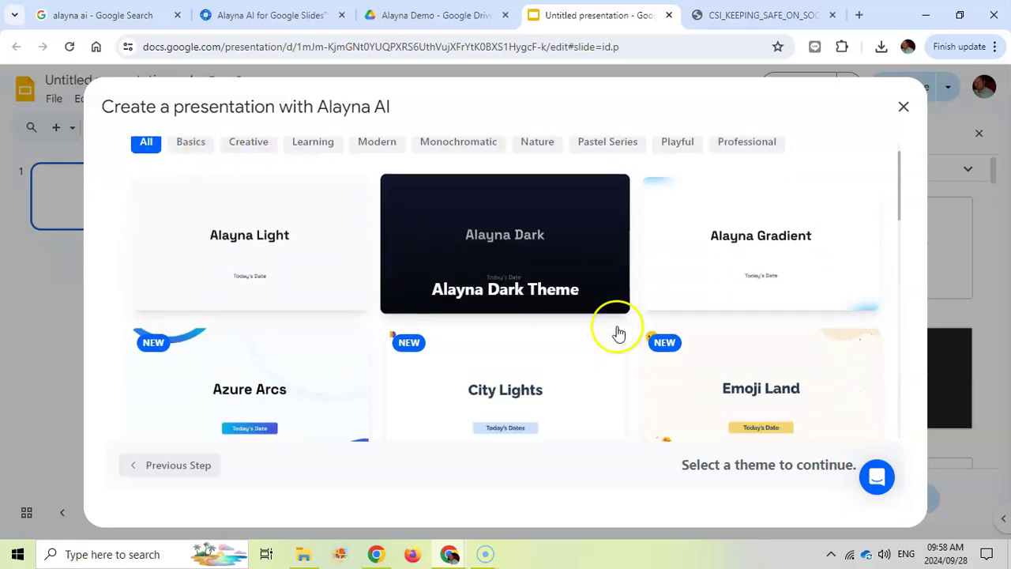
{"action": "scroll", "coordinate": [564, 309], "scroll_direction": "down", "scroll_amount": 5}
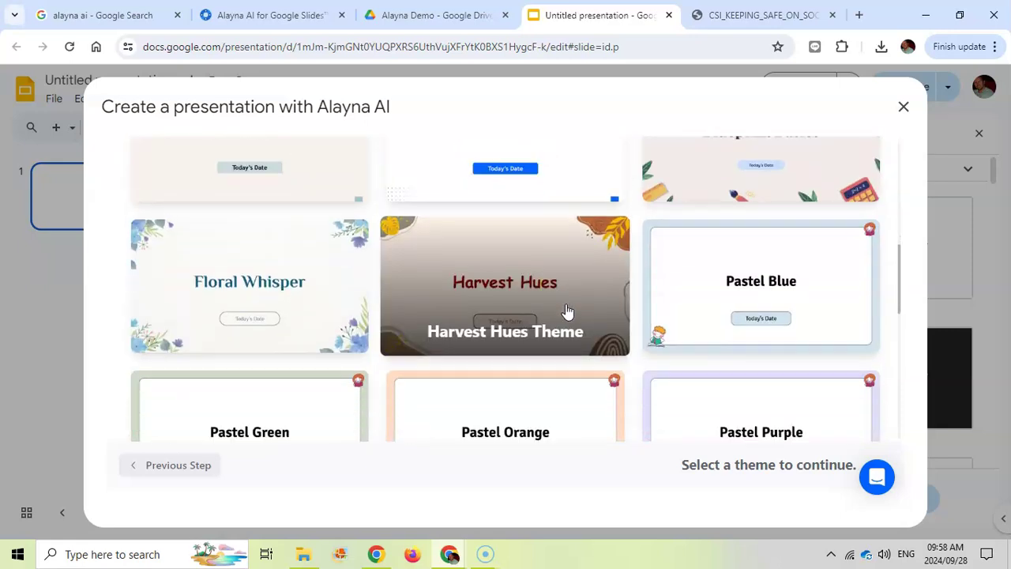
{"action": "scroll", "coordinate": [566, 311], "scroll_direction": "down", "scroll_amount": 2}
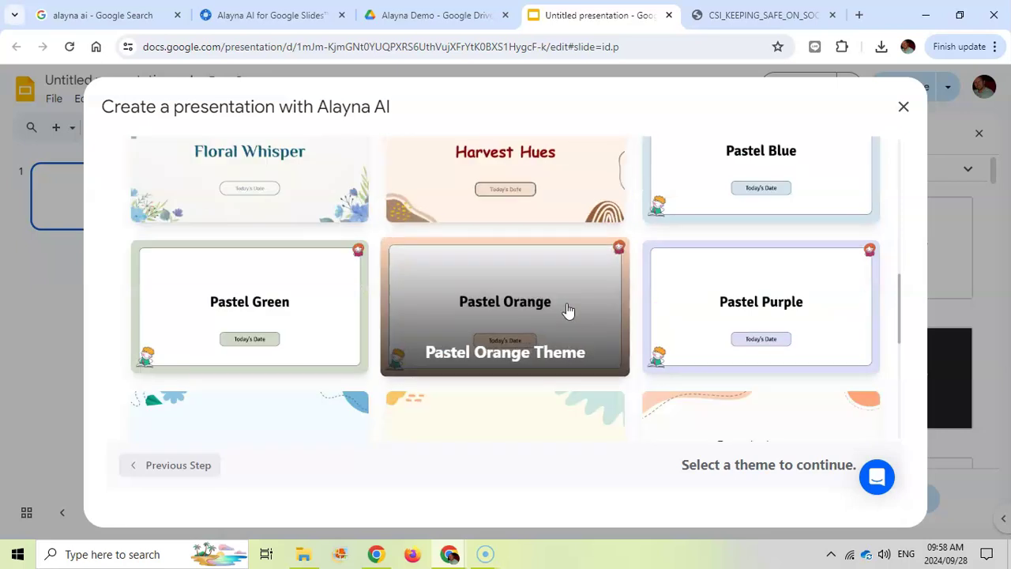
{"action": "scroll", "coordinate": [567, 310], "scroll_direction": "down", "scroll_amount": 4}
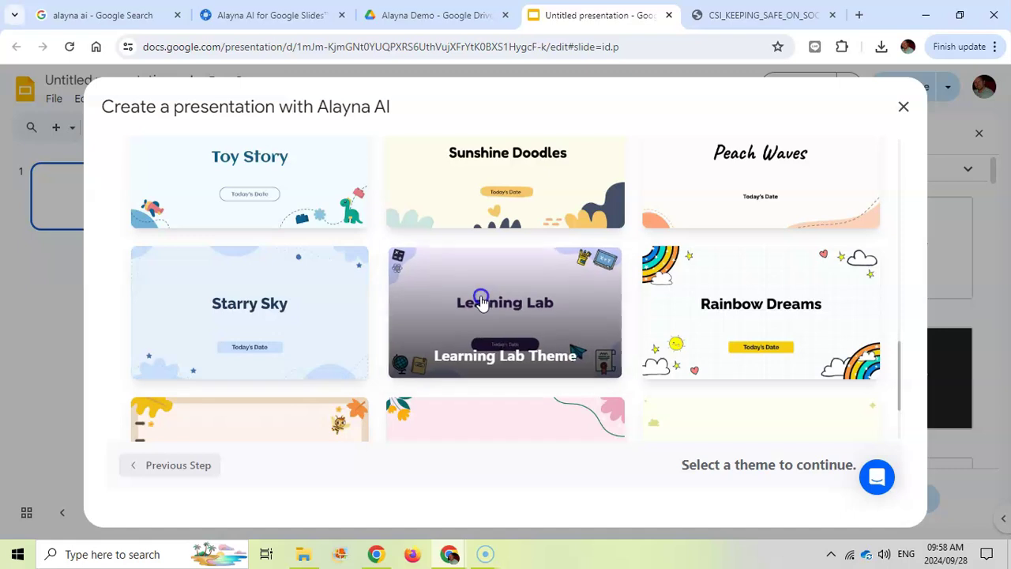
{"action": "left_click", "coordinate": [481, 303]}
{"action": "left_click", "coordinate": [773, 469]}
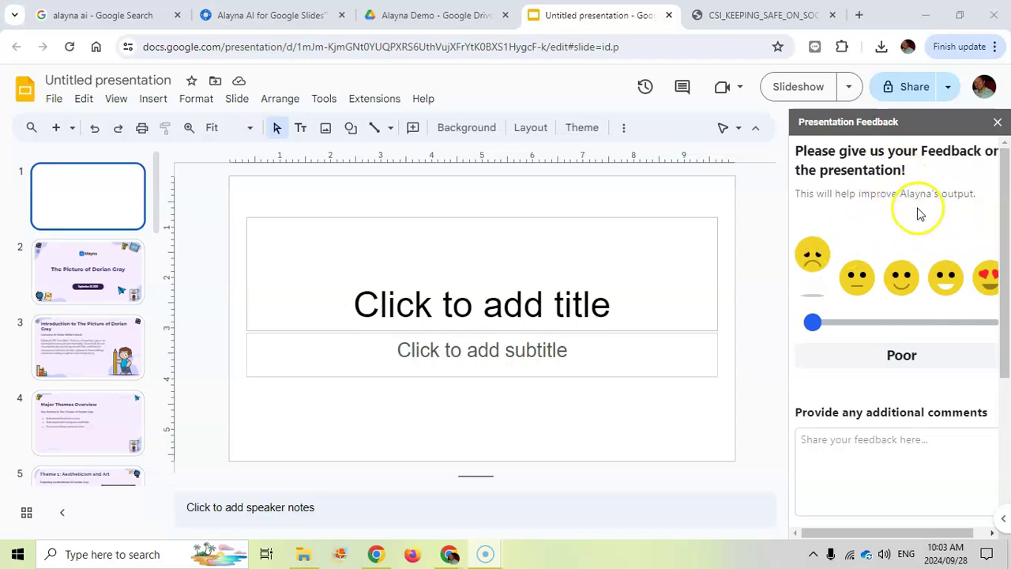
Review the generated Dorian Gray slides, from the title and theme slides through the character analysis to the closing Q&A session
{"action": "left_click", "coordinate": [105, 282]}
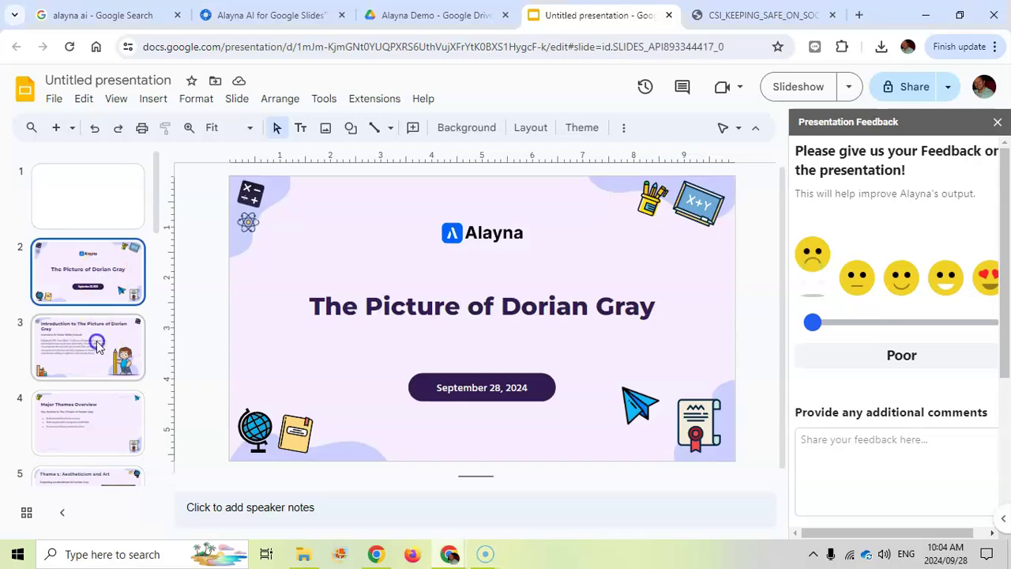
{"action": "left_click", "coordinate": [97, 345]}
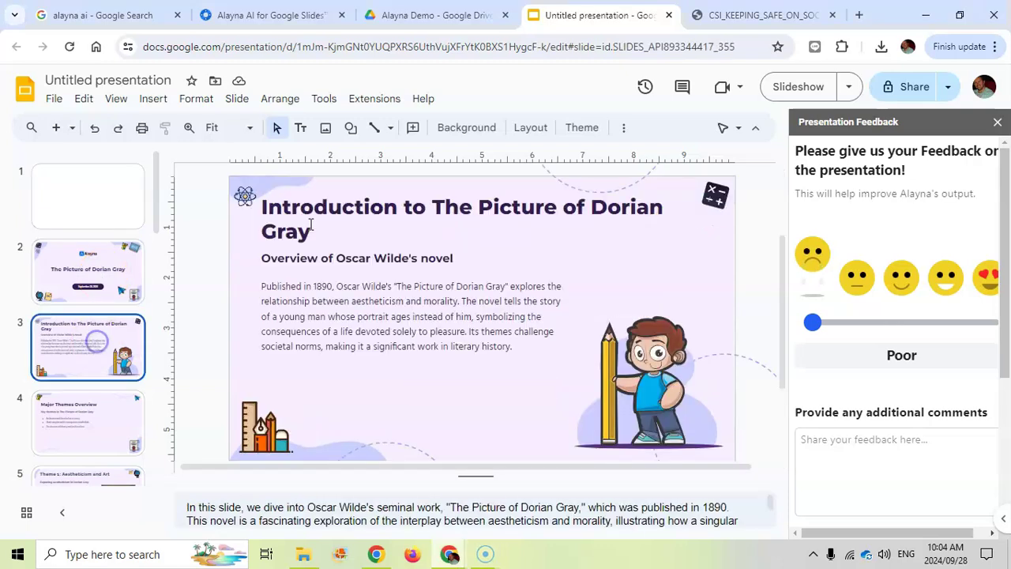
{"action": "left_click", "coordinate": [107, 430]}
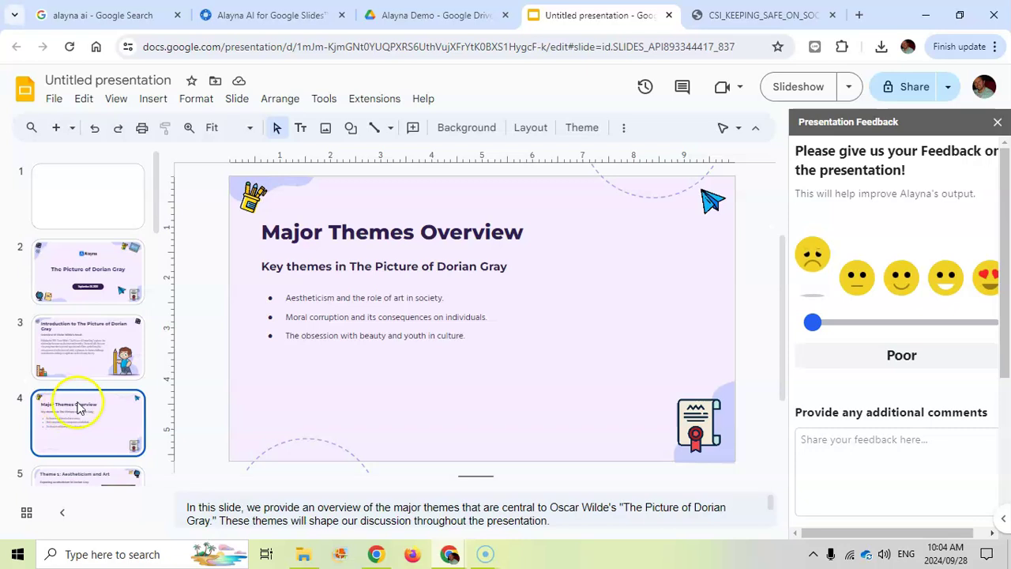
{"action": "key", "text": "Down"}
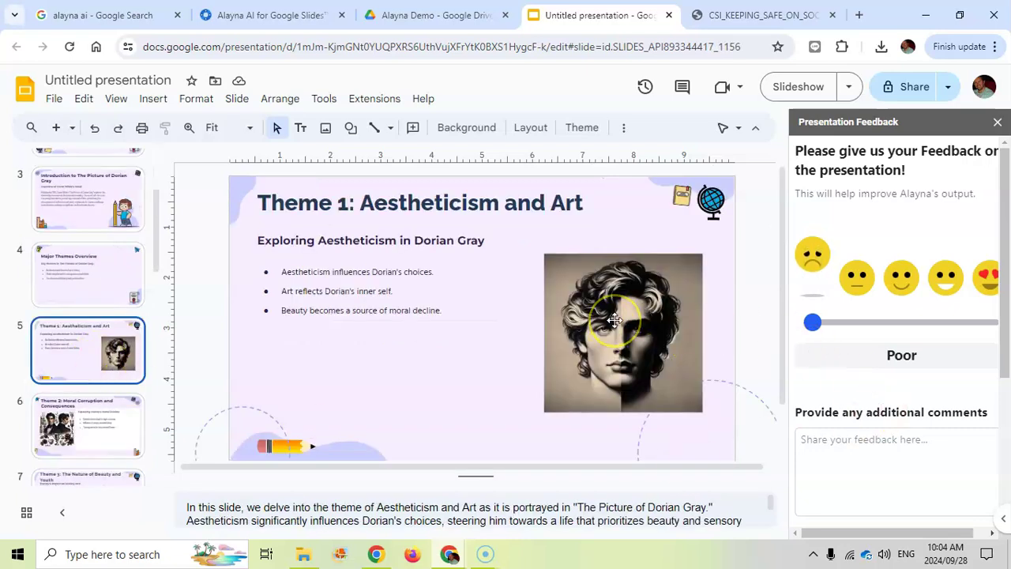
{"action": "left_click", "coordinate": [128, 429]}
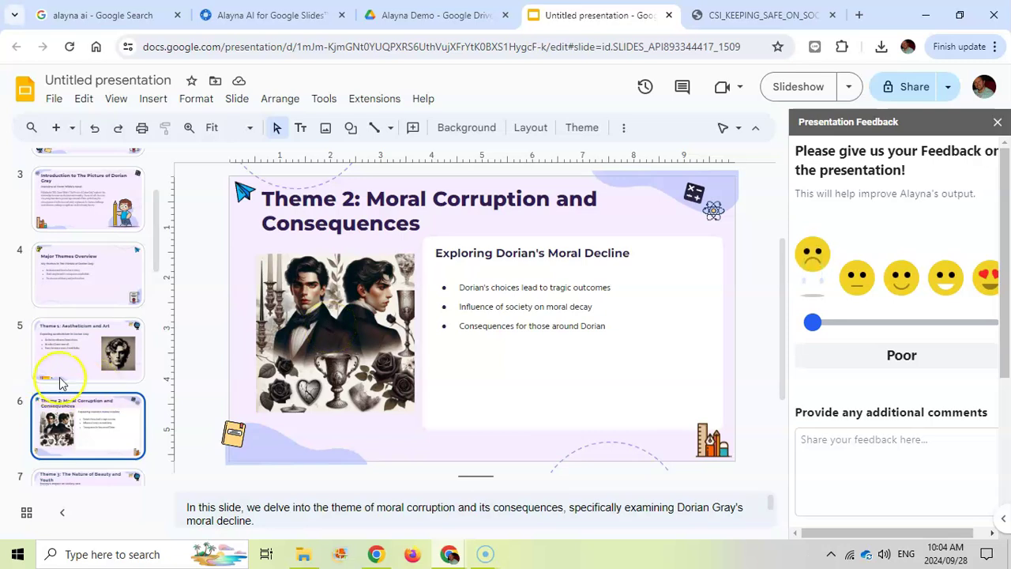
{"action": "scroll", "coordinate": [79, 340], "scroll_direction": "down", "scroll_amount": 4}
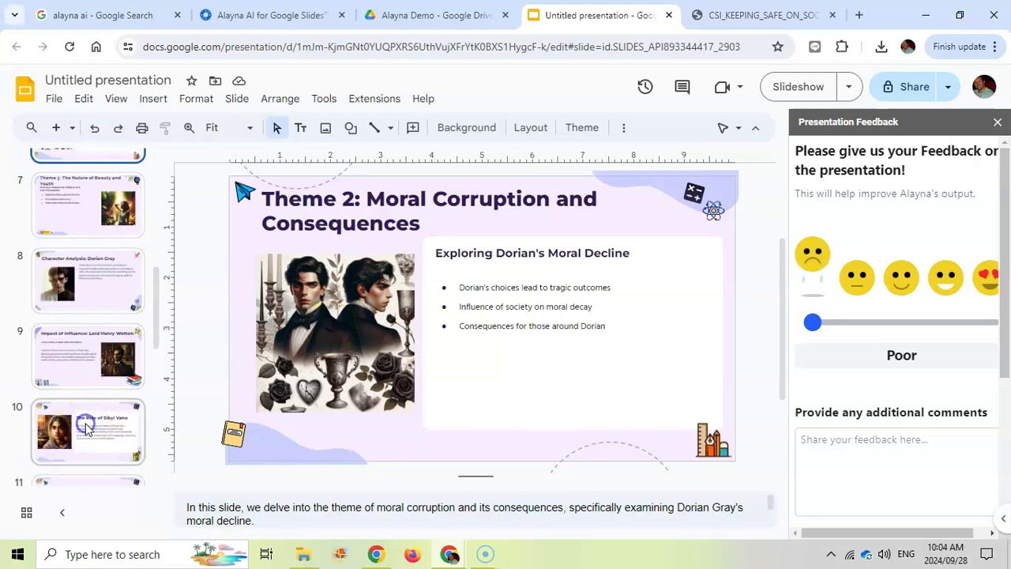
{"action": "left_click", "coordinate": [87, 426]}
{"action": "scroll", "coordinate": [99, 371], "scroll_direction": "down", "scroll_amount": 6}
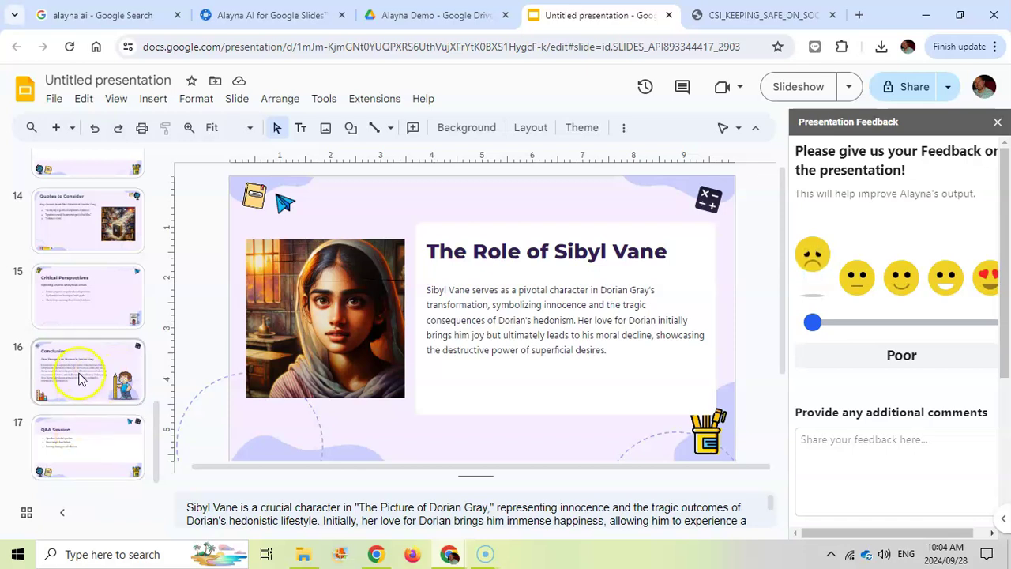
{"action": "scroll", "coordinate": [82, 352], "scroll_direction": "up", "scroll_amount": 10}
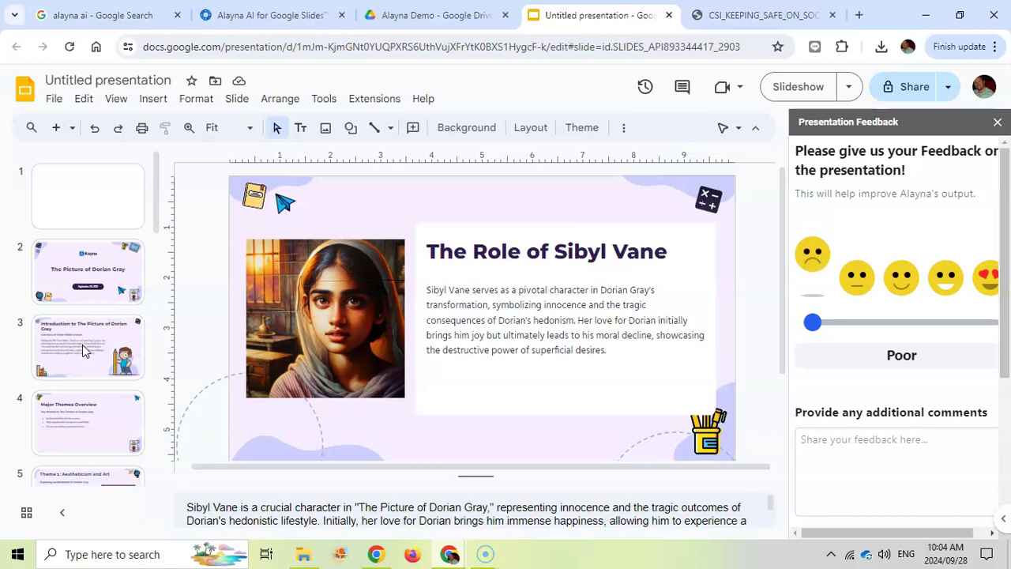
{"action": "left_click", "coordinate": [90, 341]}
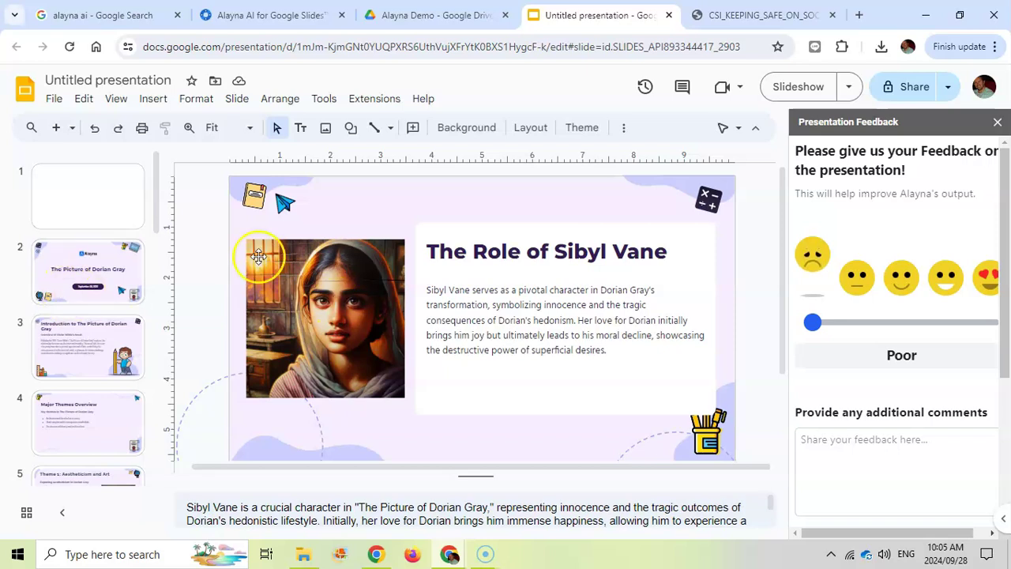
{"action": "scroll", "coordinate": [101, 323], "scroll_direction": "down", "scroll_amount": 3}
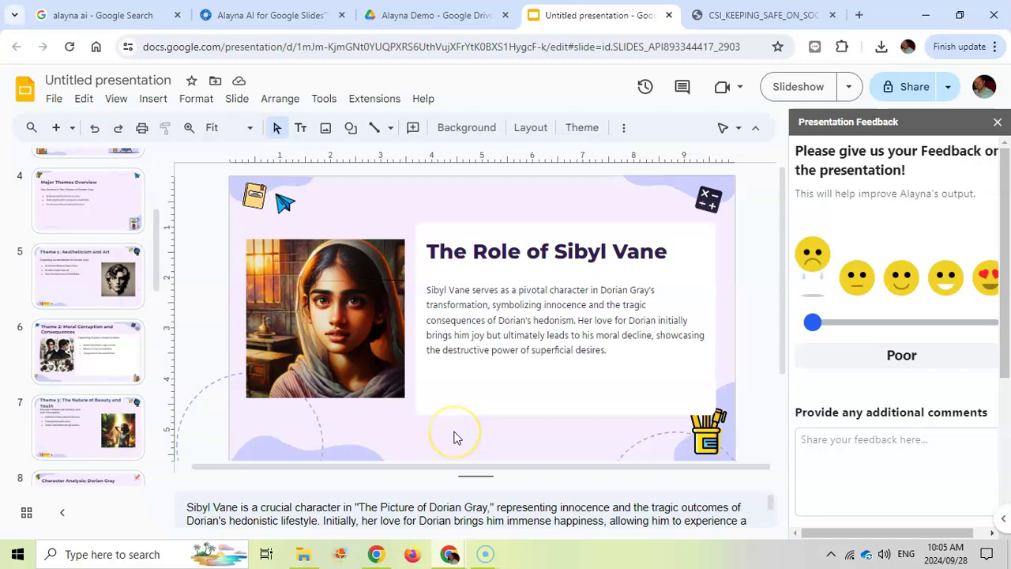
Give the generated presentation the heart-eyes feedback rating and submit the feedback
{"action": "left_click", "coordinate": [989, 278]}
{"action": "scroll", "coordinate": [947, 332], "scroll_direction": "down", "scroll_amount": 3}
{"action": "left_click", "coordinate": [912, 382]}
{"action": "left_click", "coordinate": [697, 325]}
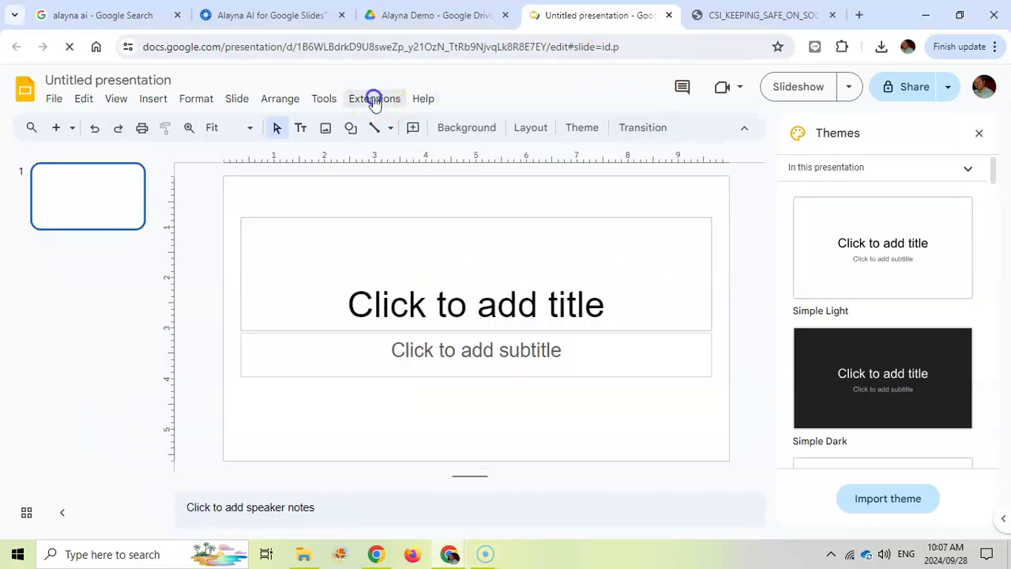
Start a new Alayna AI presentation on "Being Safe on Social Media", prompting for high school content on online safety based on the provided document
{"action": "left_click", "coordinate": [374, 99]}
{"action": "mouse_move", "coordinate": [393, 189]}
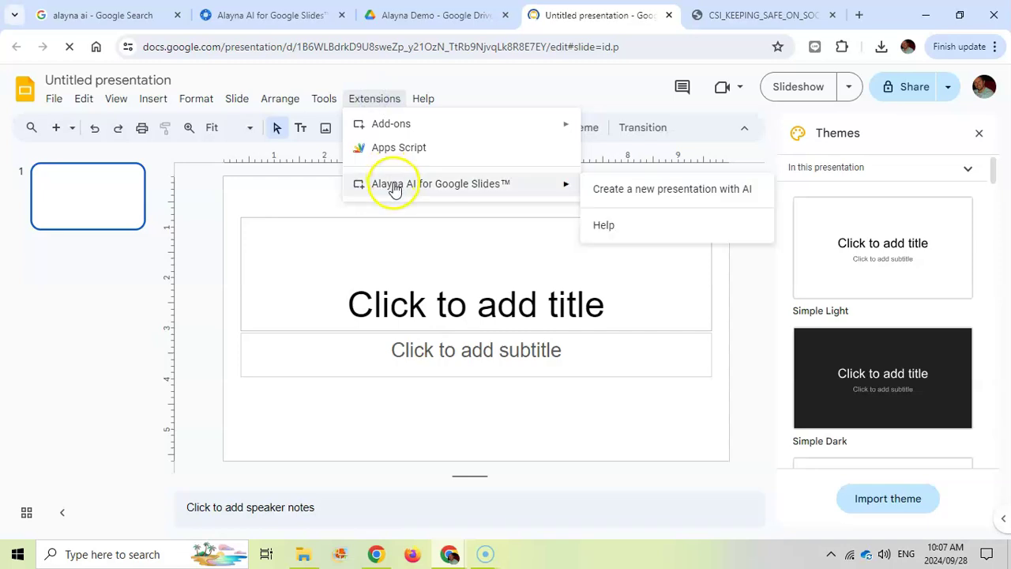
{"action": "left_click", "coordinate": [713, 196]}
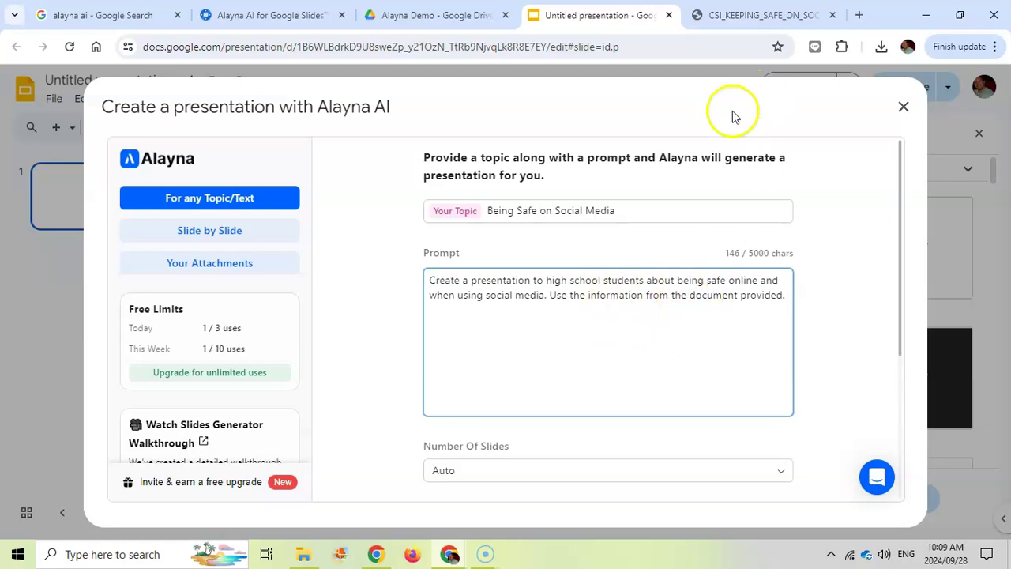
Switch to the open Keeping Safe on Social Media PDF and examine the content of its first page
{"action": "left_click", "coordinate": [758, 15]}
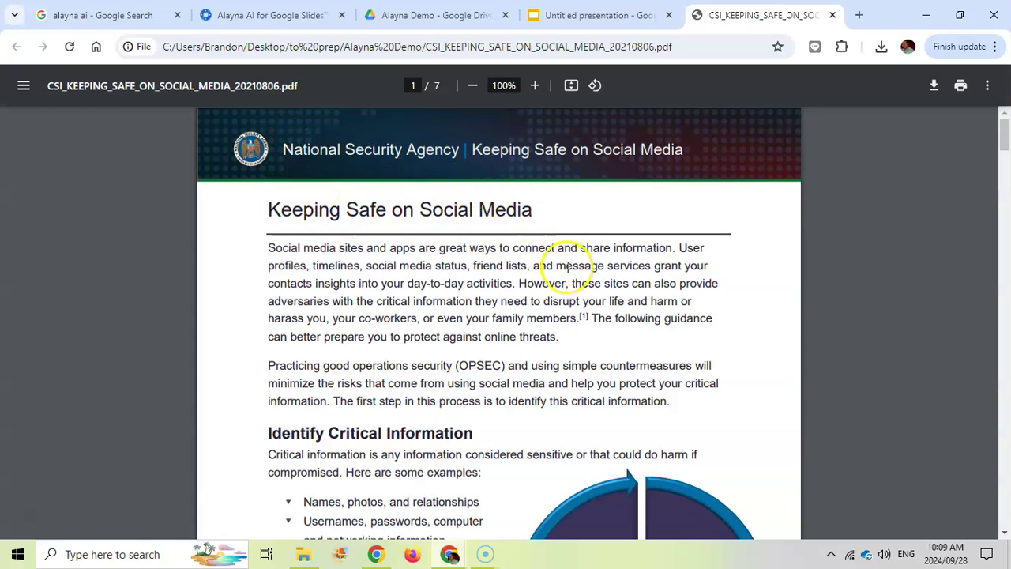
{"action": "scroll", "coordinate": [537, 316], "scroll_direction": "down", "scroll_amount": 4}
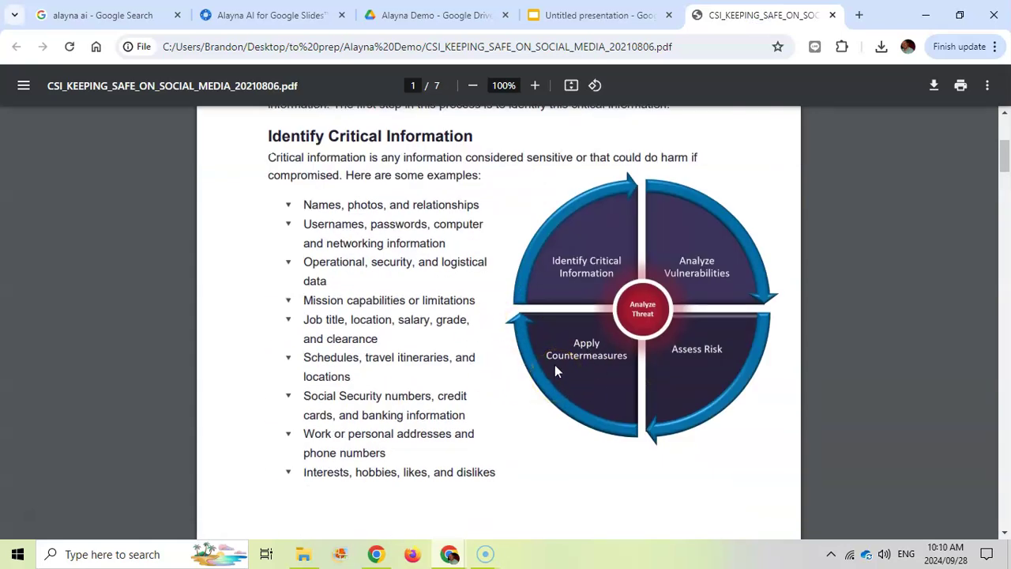
{"action": "scroll", "coordinate": [555, 368], "scroll_direction": "down", "scroll_amount": 1}
{"action": "scroll", "coordinate": [600, 364], "scroll_direction": "up", "scroll_amount": 3}
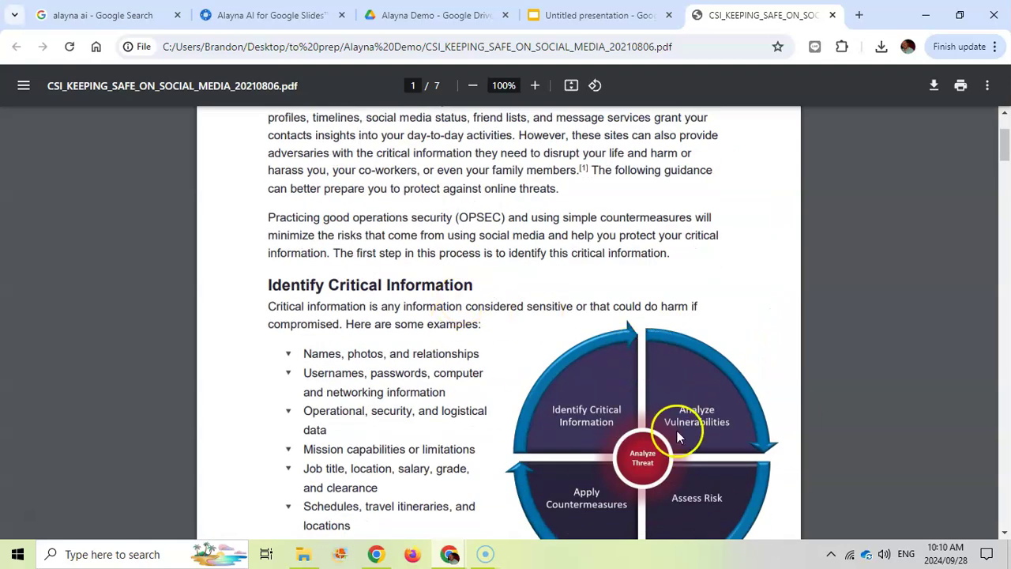
{"action": "scroll", "coordinate": [601, 399], "scroll_direction": "up", "scroll_amount": 2}
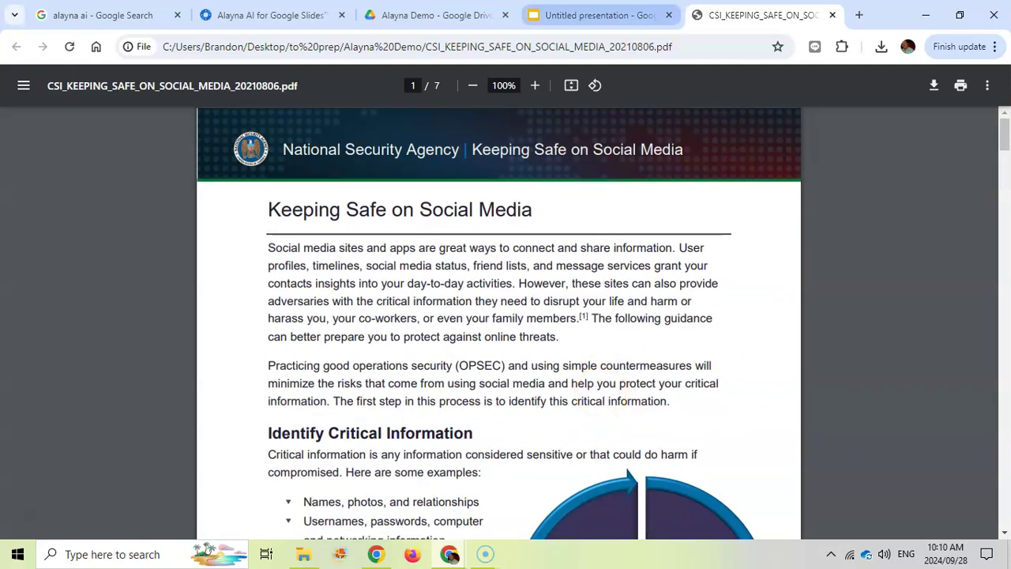
Return to the Alayna form and attach CSI_KEEPING_SAFE_ON_SOCIAL_MEDIA_20210806.pdf as the source document
{"action": "left_click", "coordinate": [596, 16]}
{"action": "scroll", "coordinate": [617, 297], "scroll_direction": "down", "scroll_amount": 3}
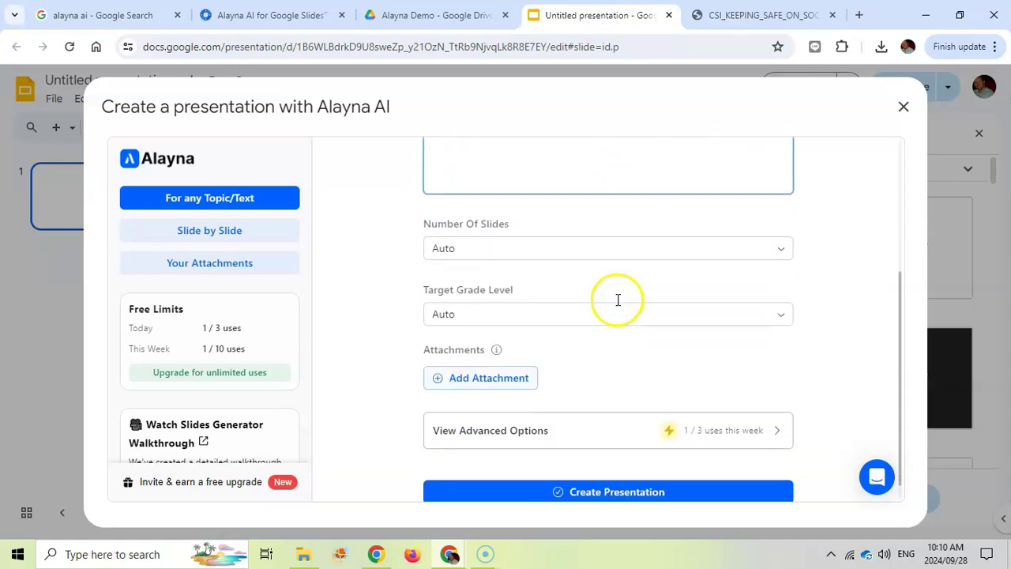
{"action": "left_click", "coordinate": [475, 383]}
{"action": "left_click", "coordinate": [510, 251]}
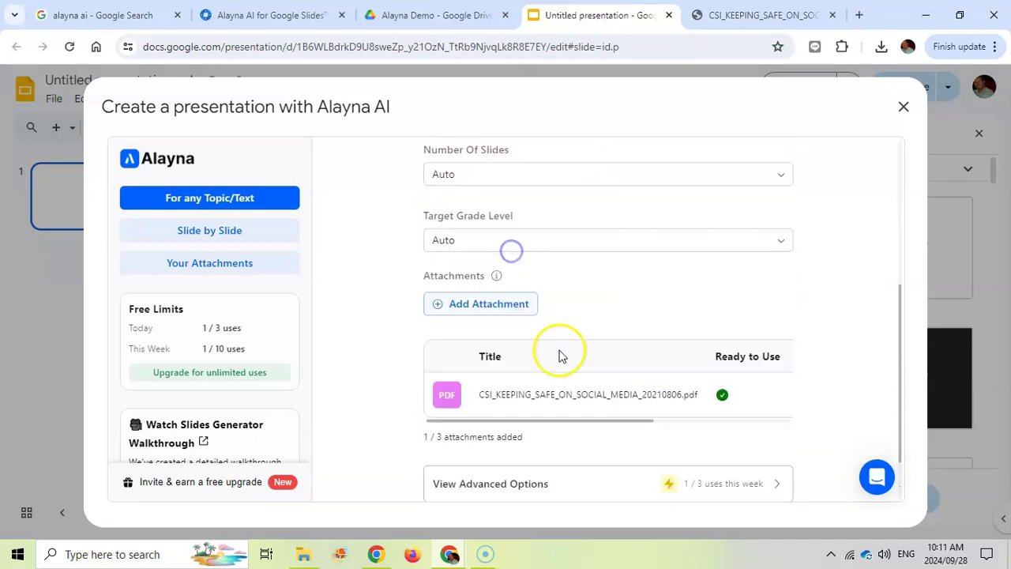
Continue to theme selection, choose the Azure Arcs theme and generate the social media safety presentation
{"action": "scroll", "coordinate": [531, 403], "scroll_direction": "down", "scroll_amount": 1}
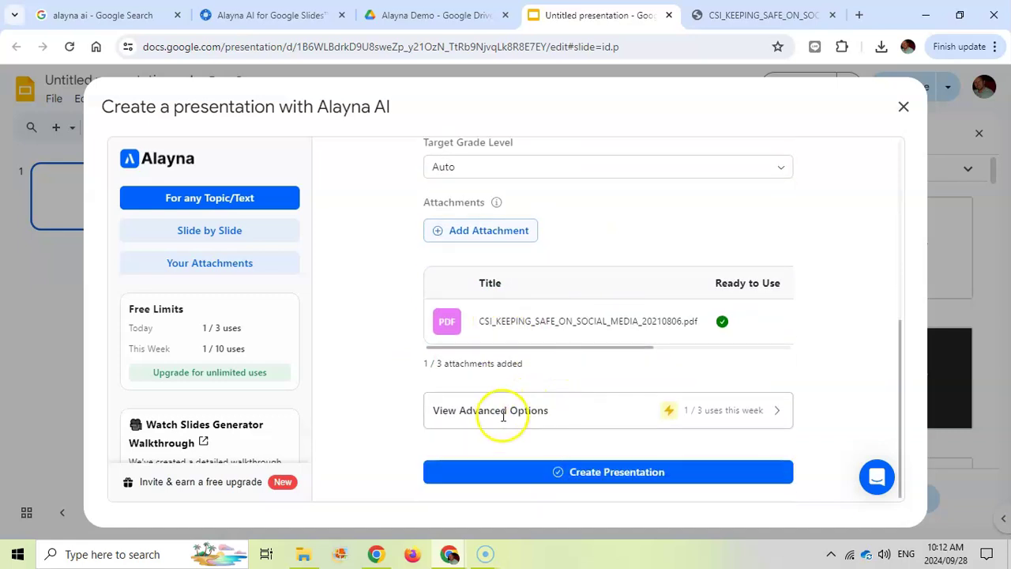
{"action": "left_click", "coordinate": [605, 472]}
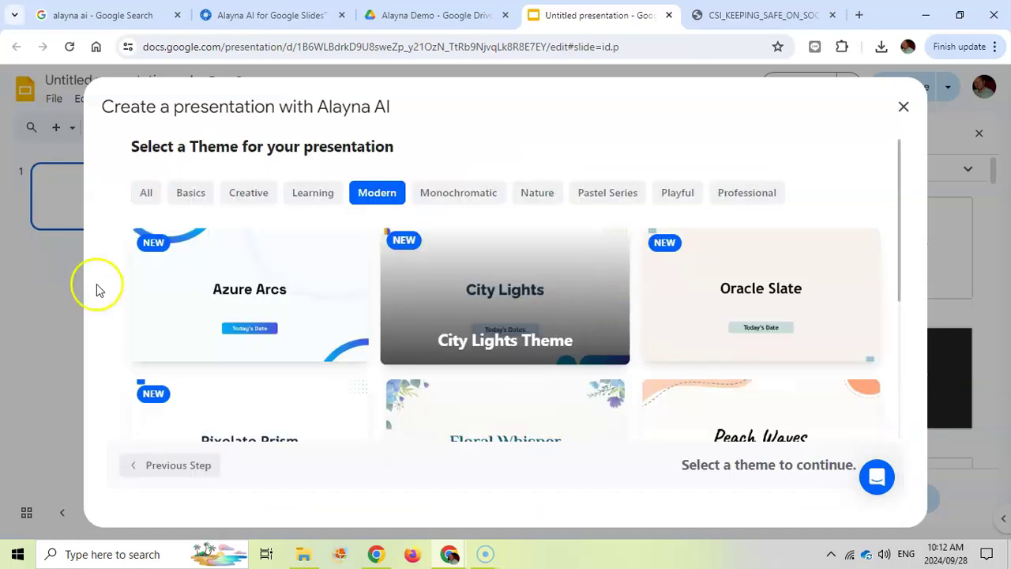
{"action": "left_click", "coordinate": [255, 288]}
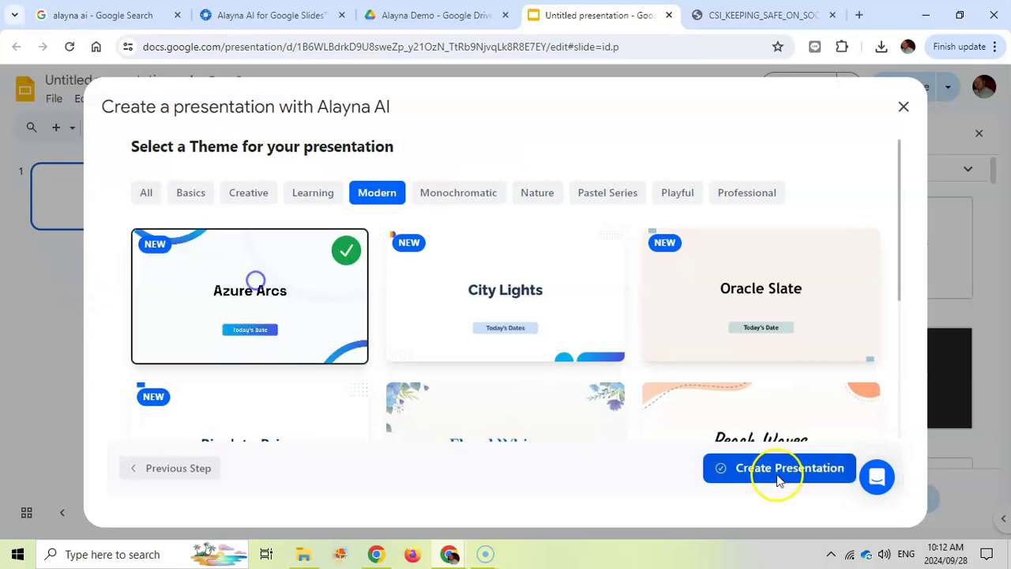
{"action": "left_click", "coordinate": [776, 468]}
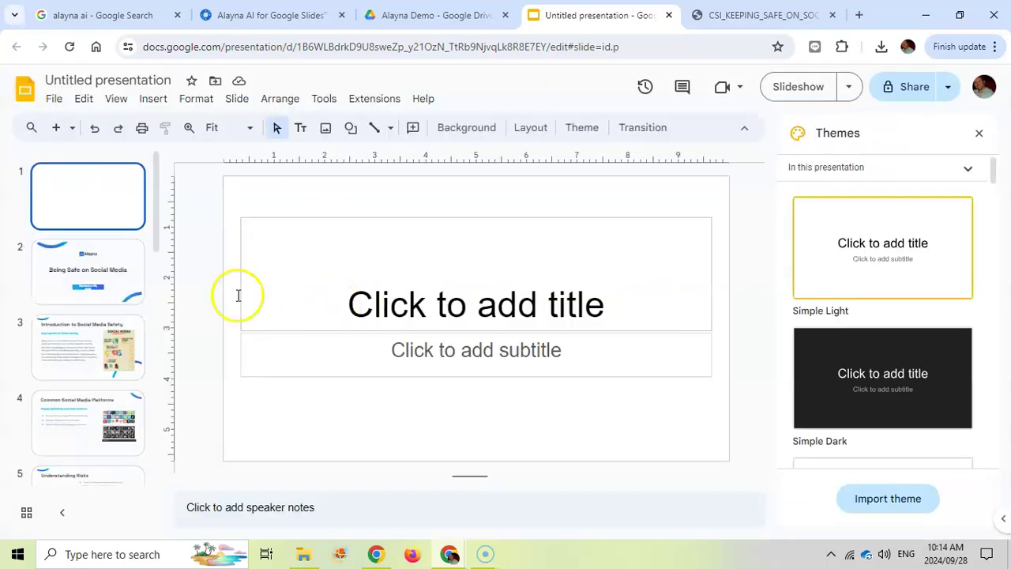
Review the generated social media safety slides with their images, bullet points and PDF references in the notes, ending back on the title slide
{"action": "left_click", "coordinate": [107, 274]}
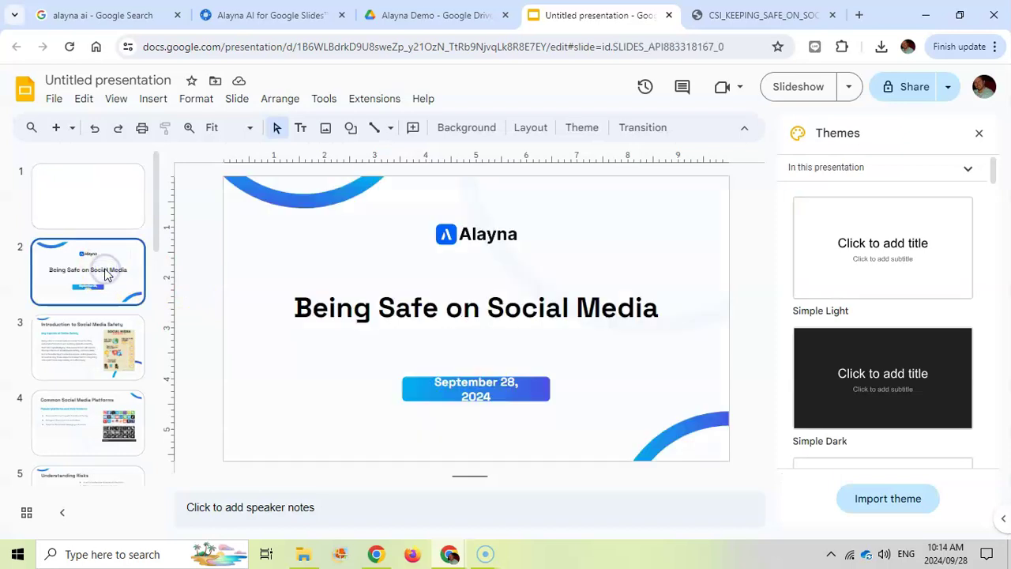
{"action": "left_click", "coordinate": [102, 349]}
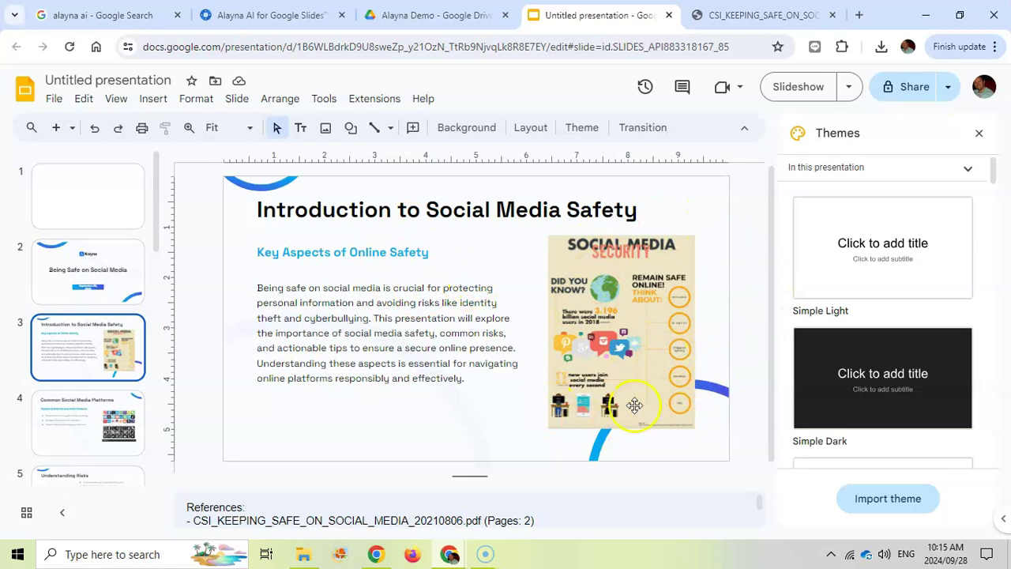
{"action": "scroll", "coordinate": [113, 418], "scroll_direction": "down", "scroll_amount": 5}
{"action": "left_click", "coordinate": [101, 365]}
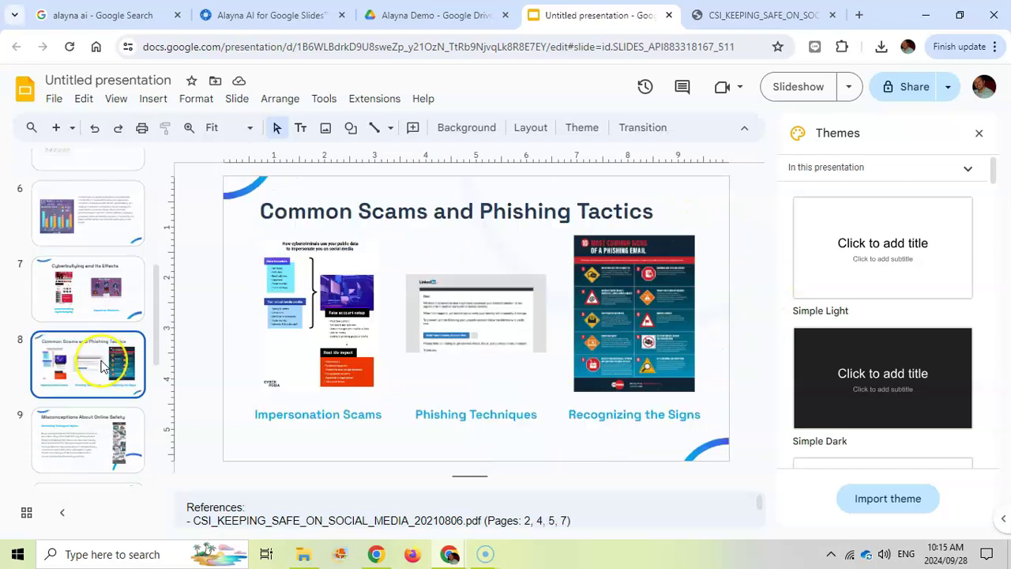
{"action": "scroll", "coordinate": [101, 365], "scroll_direction": "down", "scroll_amount": 3}
{"action": "left_click", "coordinate": [102, 368]}
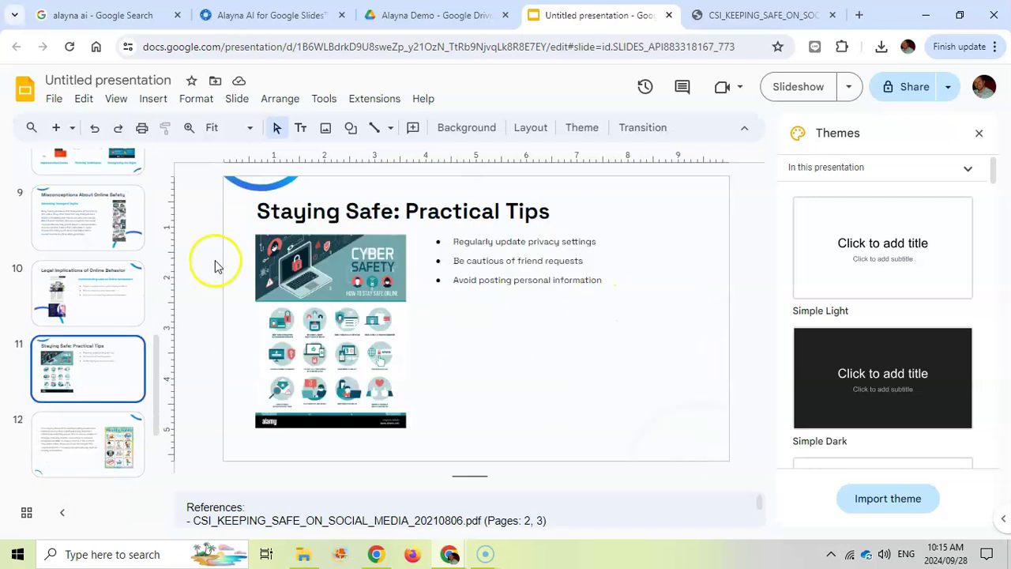
{"action": "left_click", "coordinate": [97, 80]}
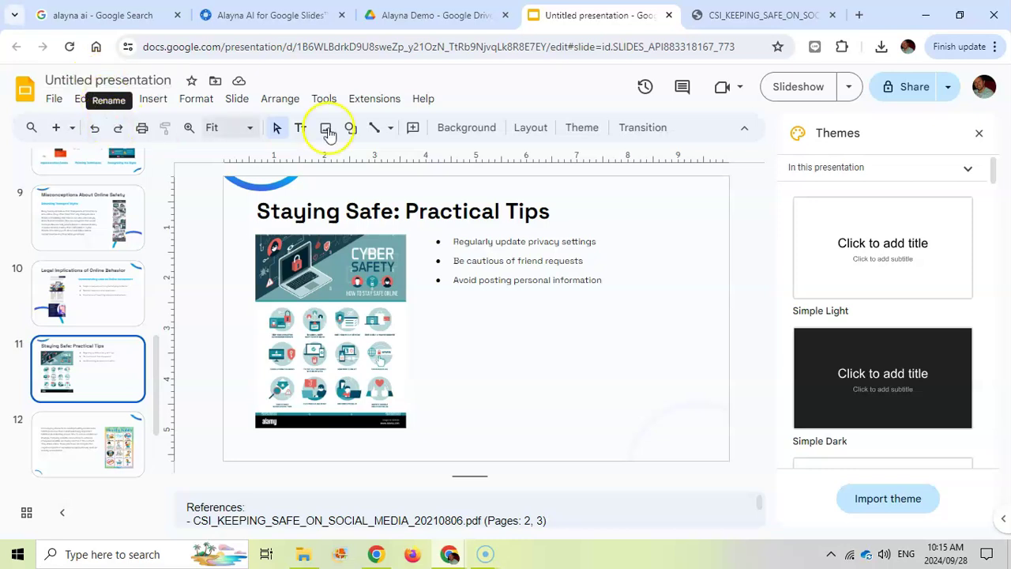
{"action": "left_click", "coordinate": [615, 277]}
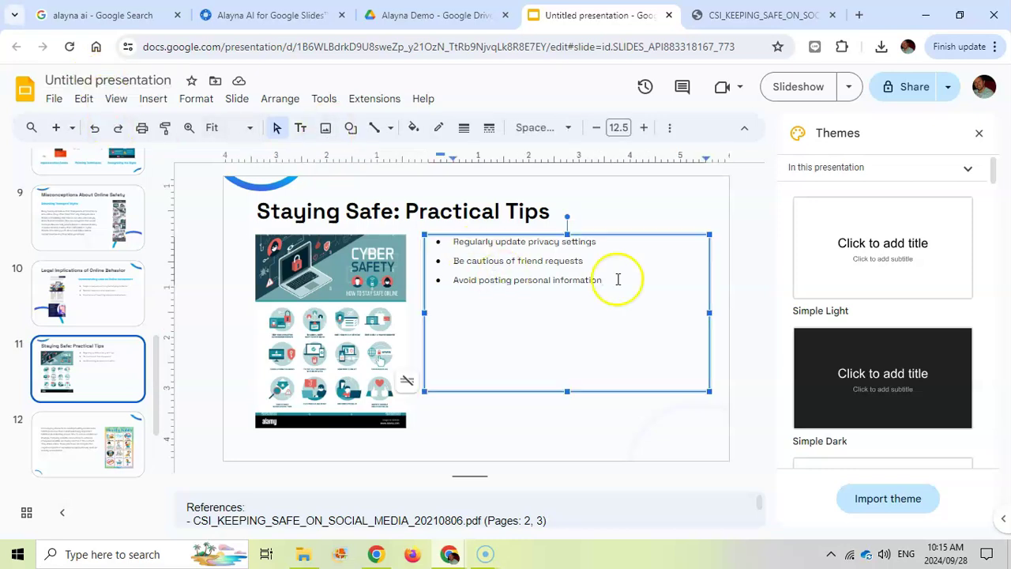
{"action": "scroll", "coordinate": [102, 300], "scroll_direction": "up", "scroll_amount": 10}
{"action": "left_click", "coordinate": [107, 286]}
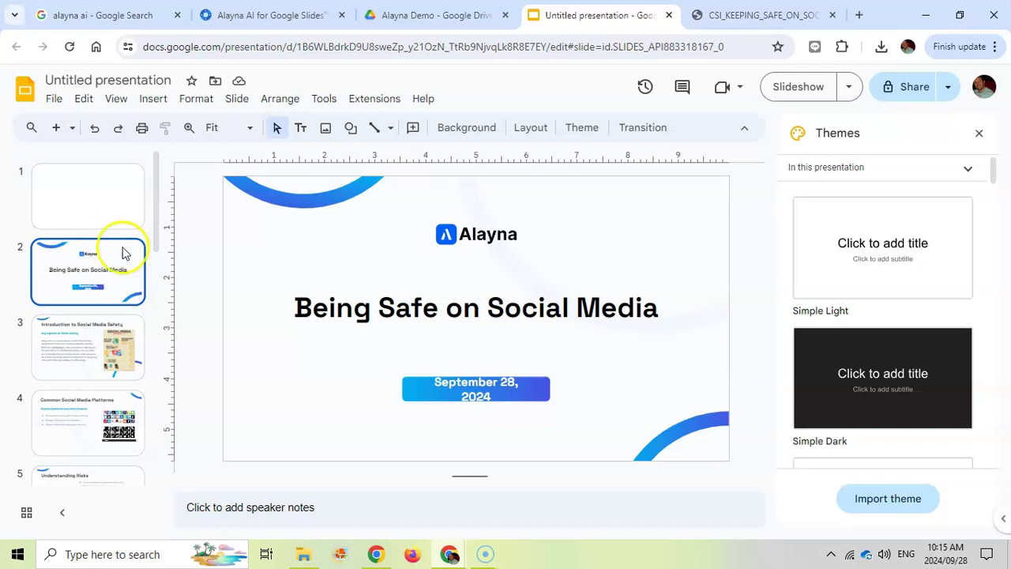
Switch to the Google Workspace Marketplace page for Alayna AI and examine its overview and pricing information
{"action": "left_click", "coordinate": [278, 11]}
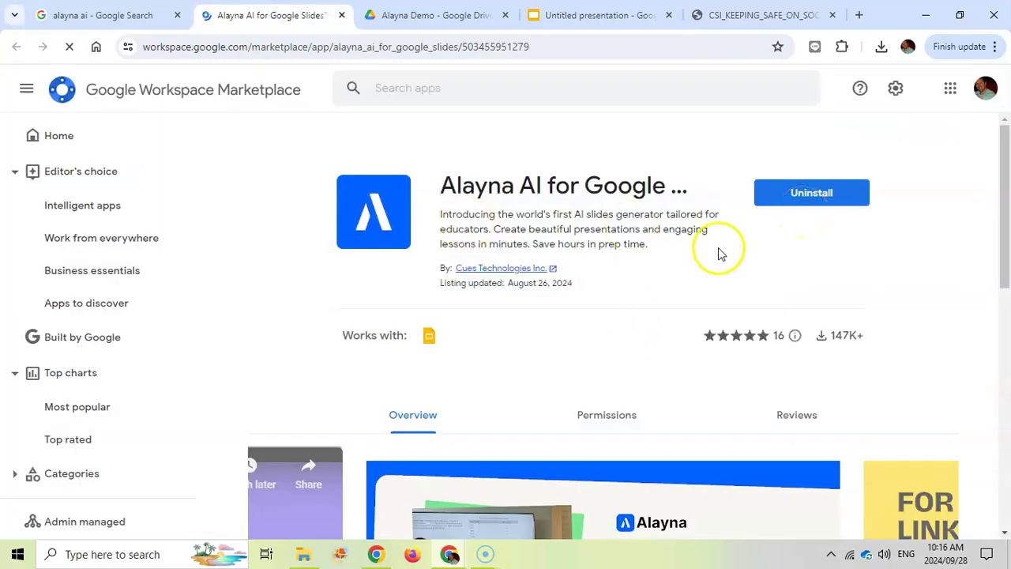
{"action": "scroll", "coordinate": [698, 259], "scroll_direction": "down", "scroll_amount": 3}
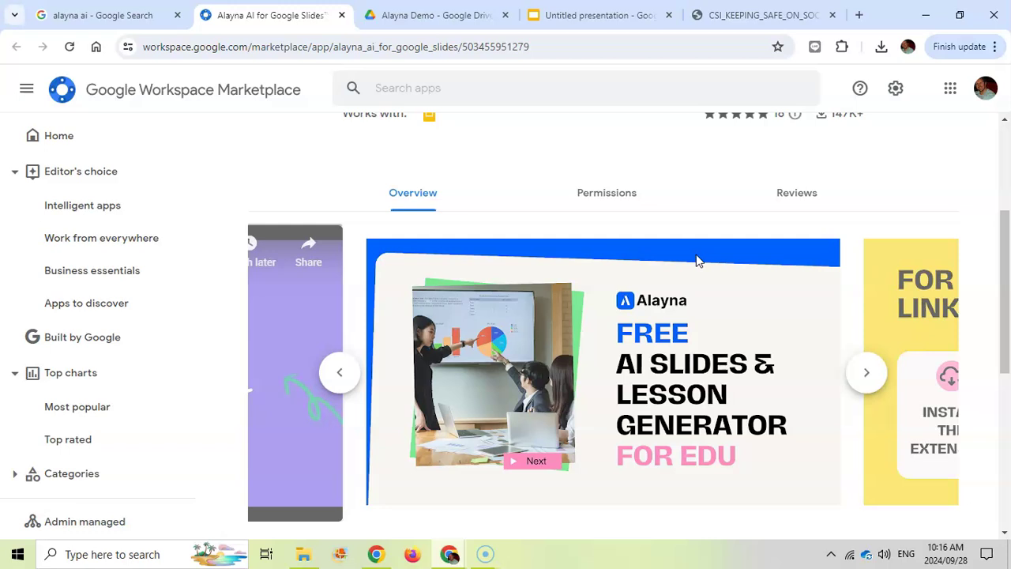
{"action": "scroll", "coordinate": [698, 259], "scroll_direction": "down", "scroll_amount": 5}
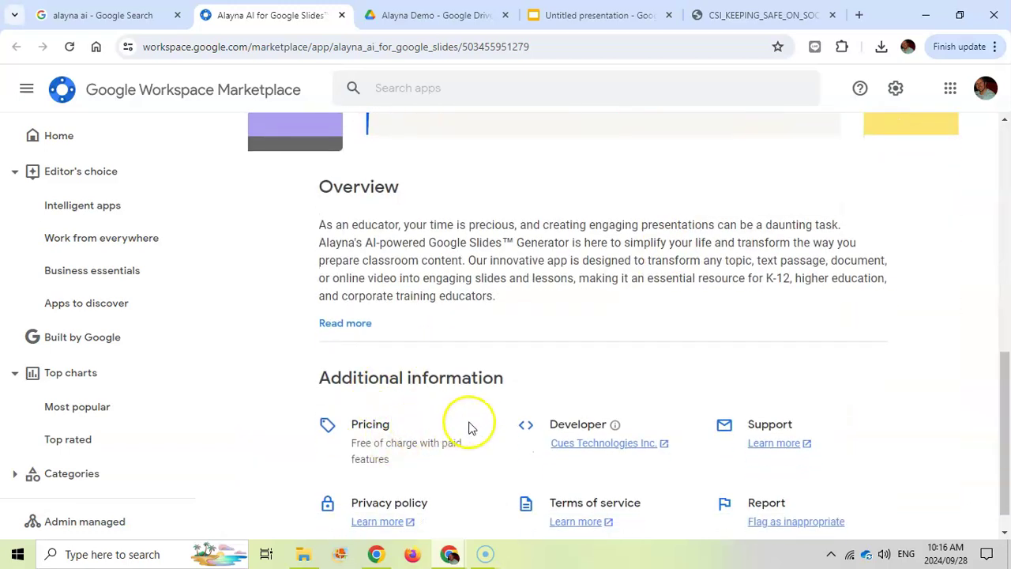
{"action": "scroll", "coordinate": [466, 395], "scroll_direction": "up", "scroll_amount": 5}
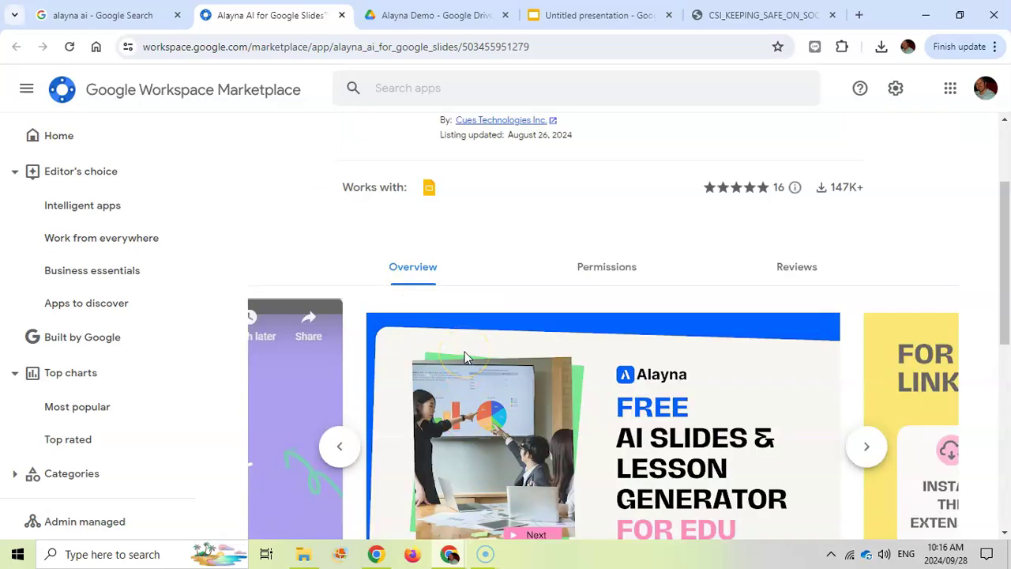